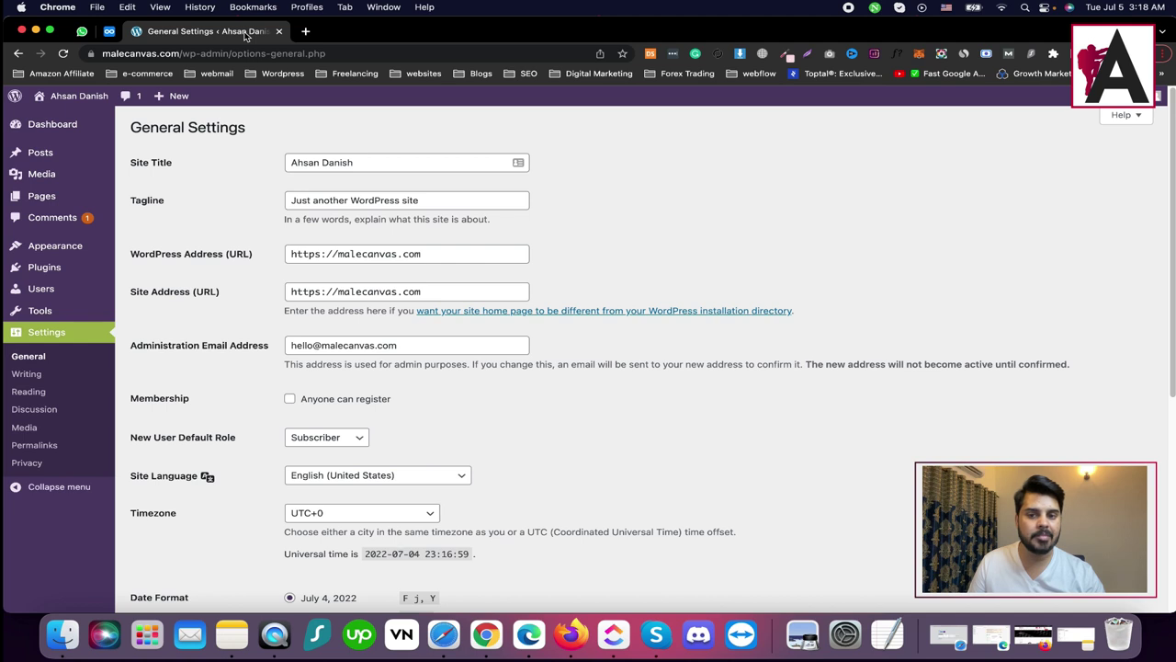
- Append "MEO" to the site title in the general settings and save the changes
mouse_move(77, 97)
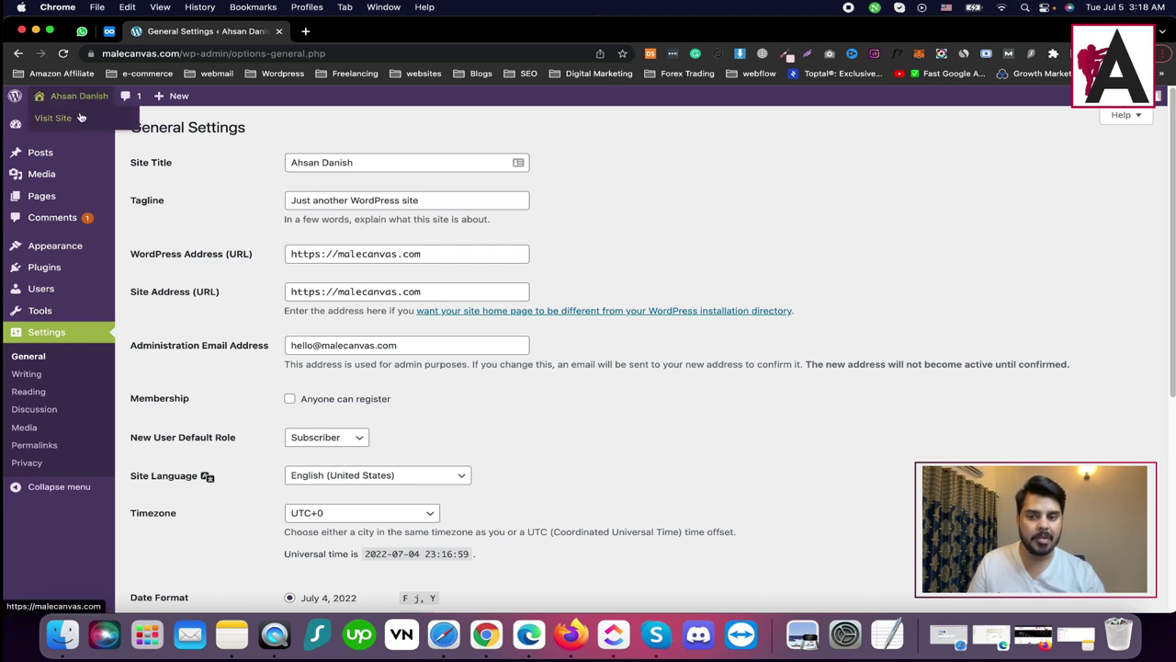
click(366, 162)
text(MEO)
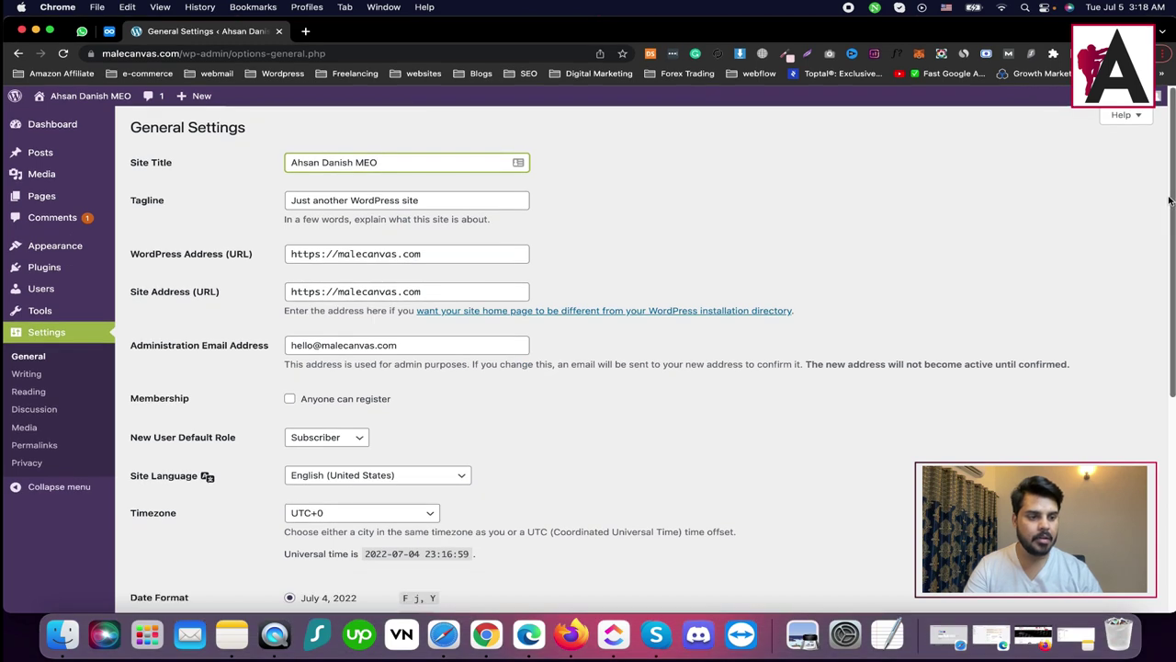
drag(1171, 201, 1169, 421)
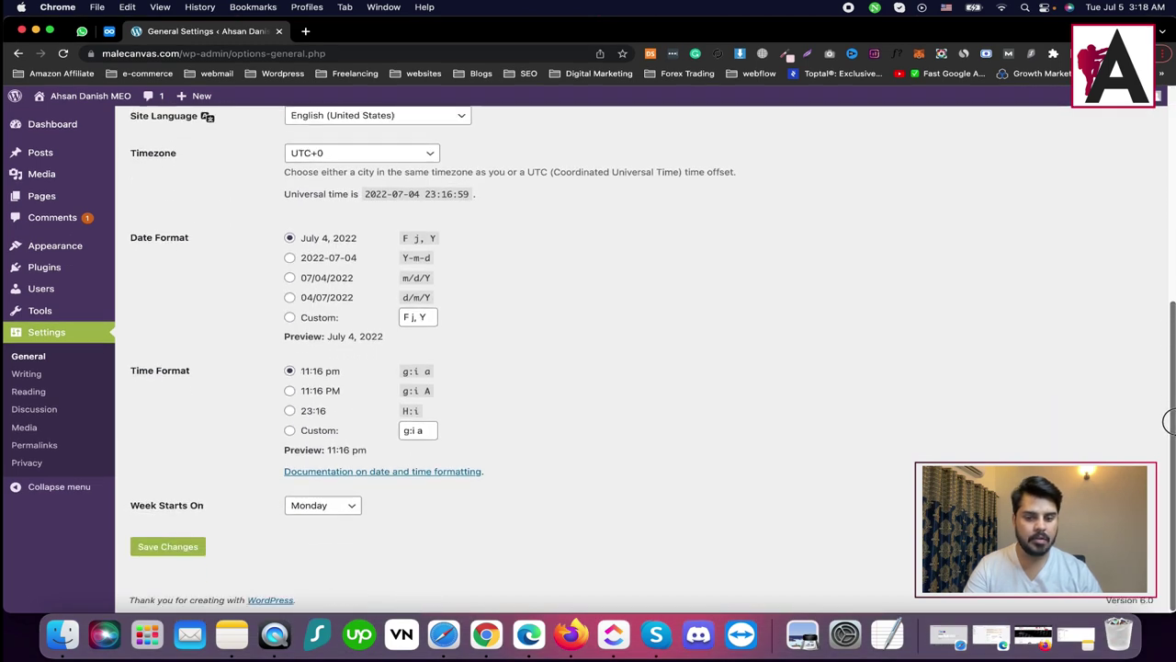
click(188, 552)
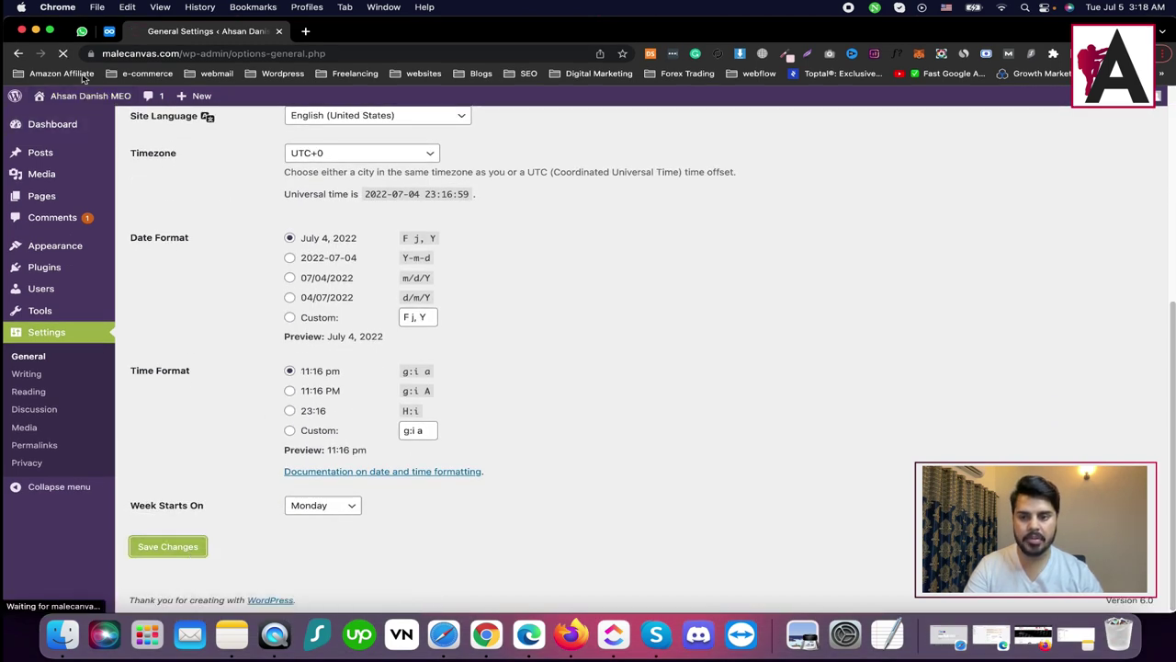
mouse_move(80, 106)
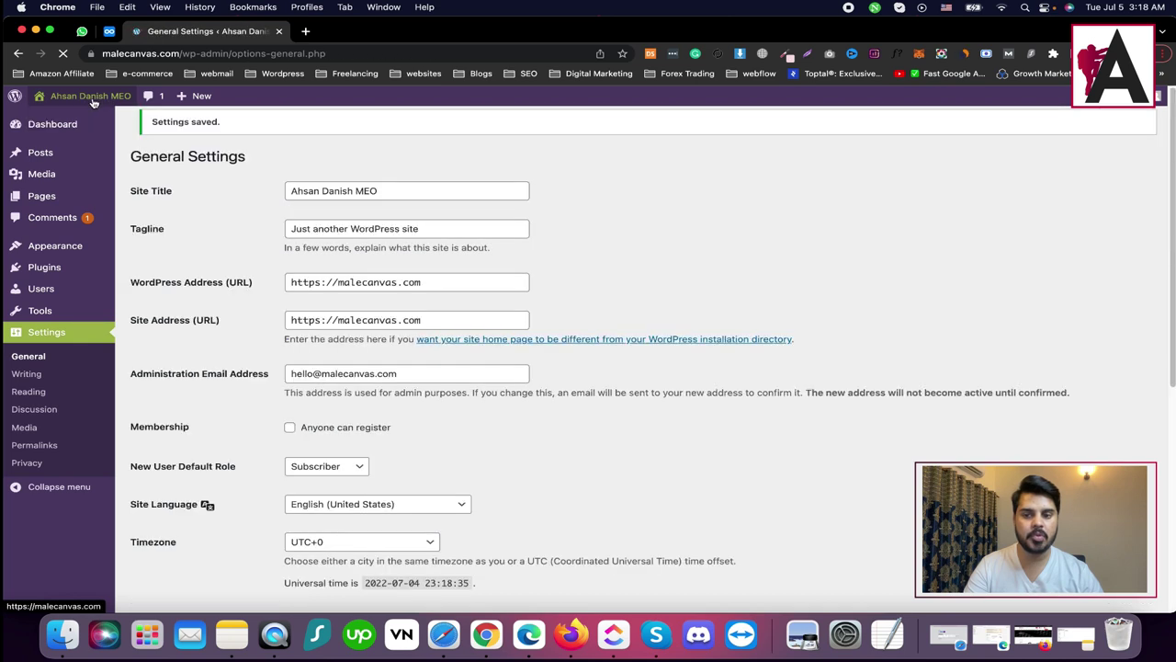
- Open the live site in a separate browser tab and view its title
drag(423, 235, 313, 235)
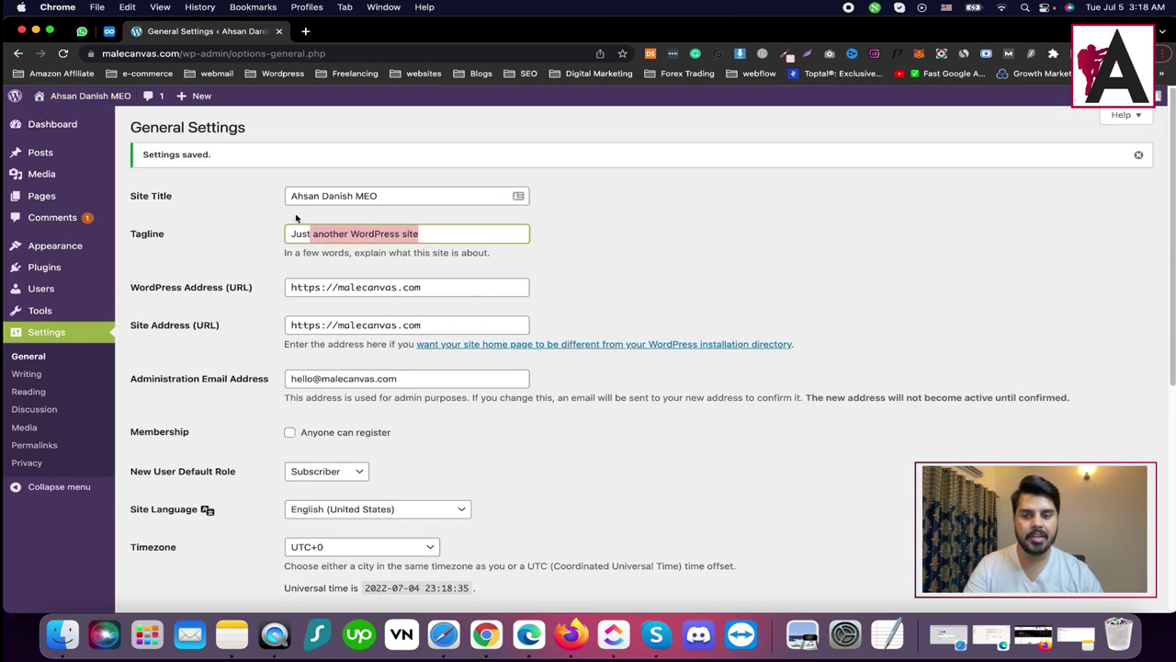
right_click(106, 117)
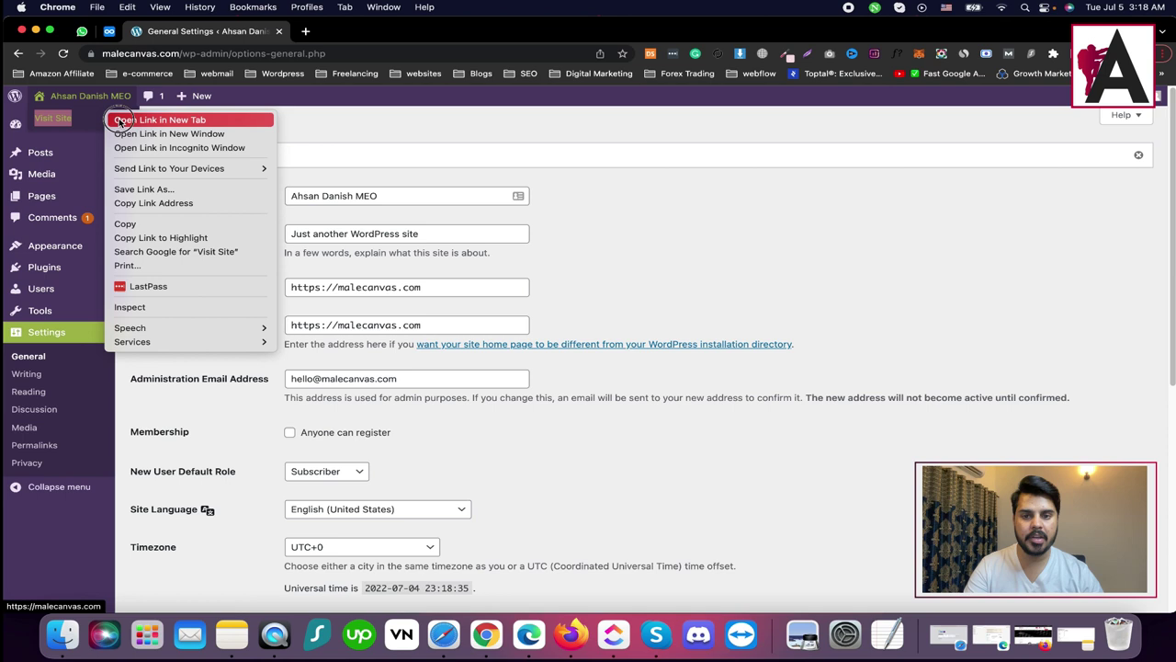
click(118, 120)
click(354, 35)
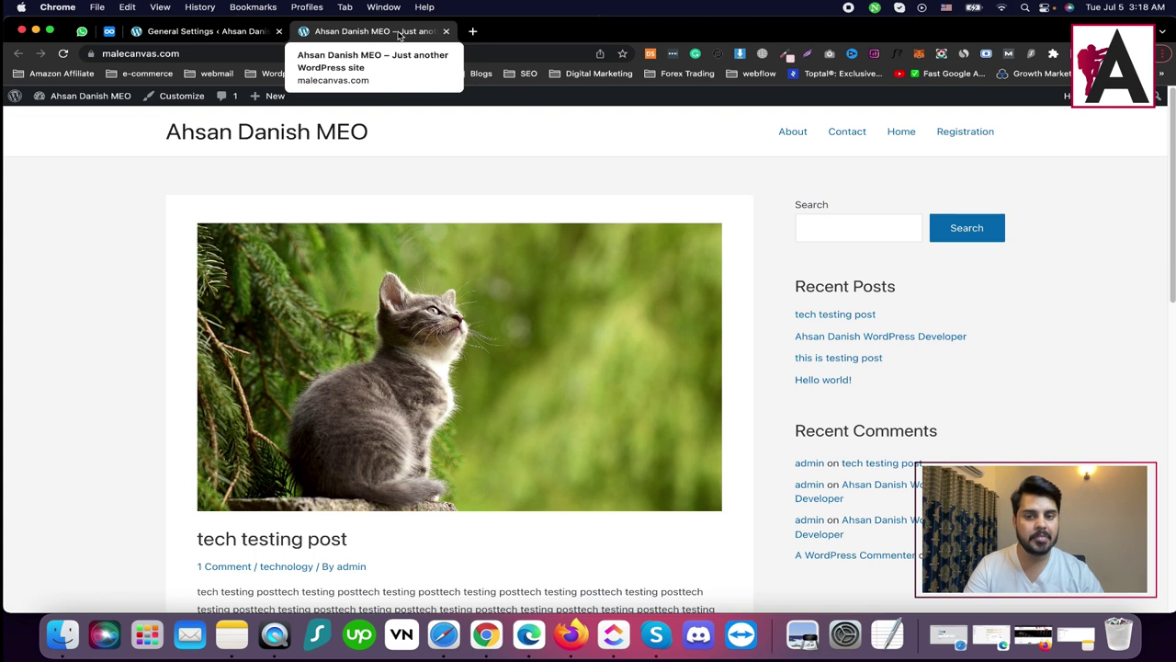
- Set the site tagline to "The Tech Guy", save the general settings, and check the live site
click(185, 32)
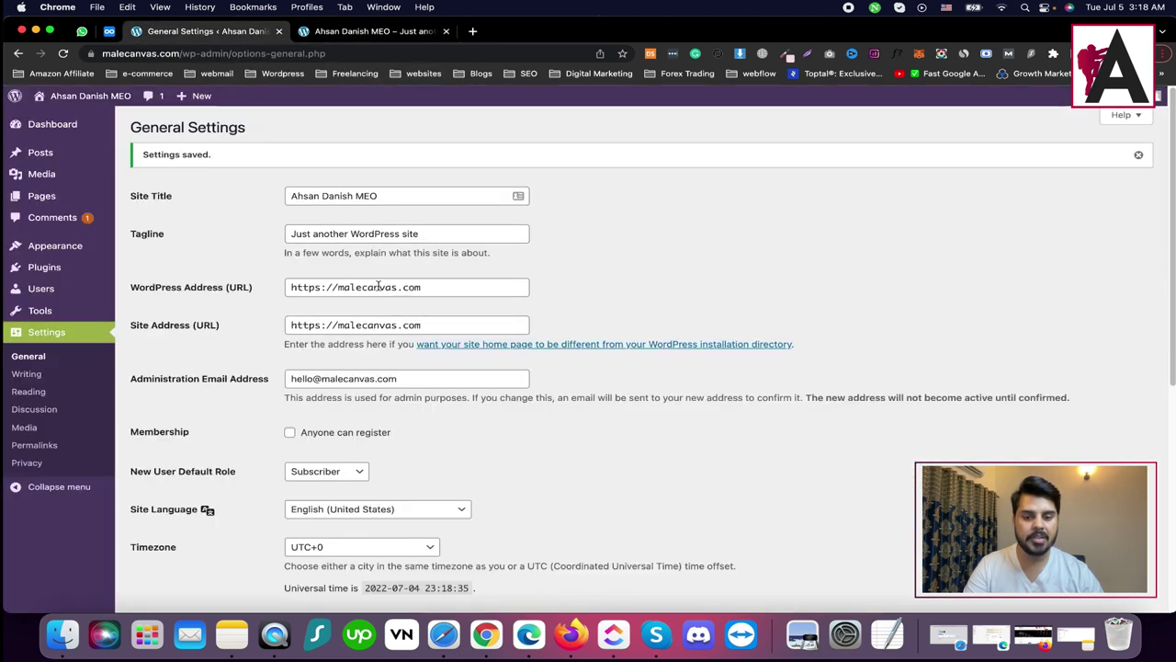
triple_click(370, 236)
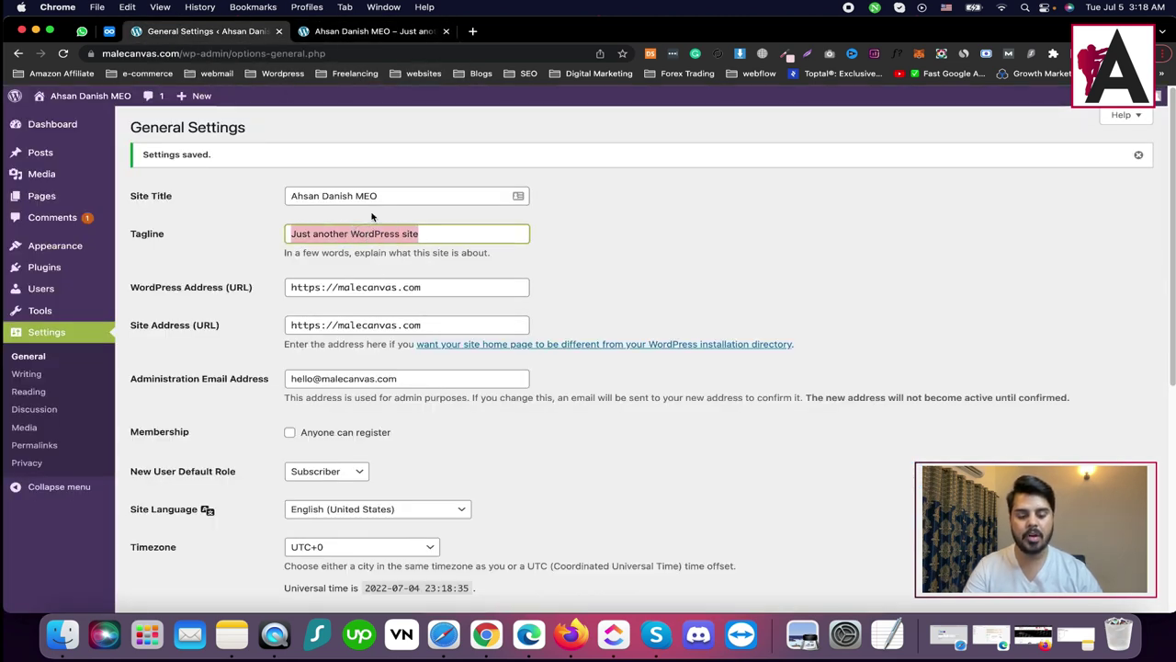
text(The Tech Guy)
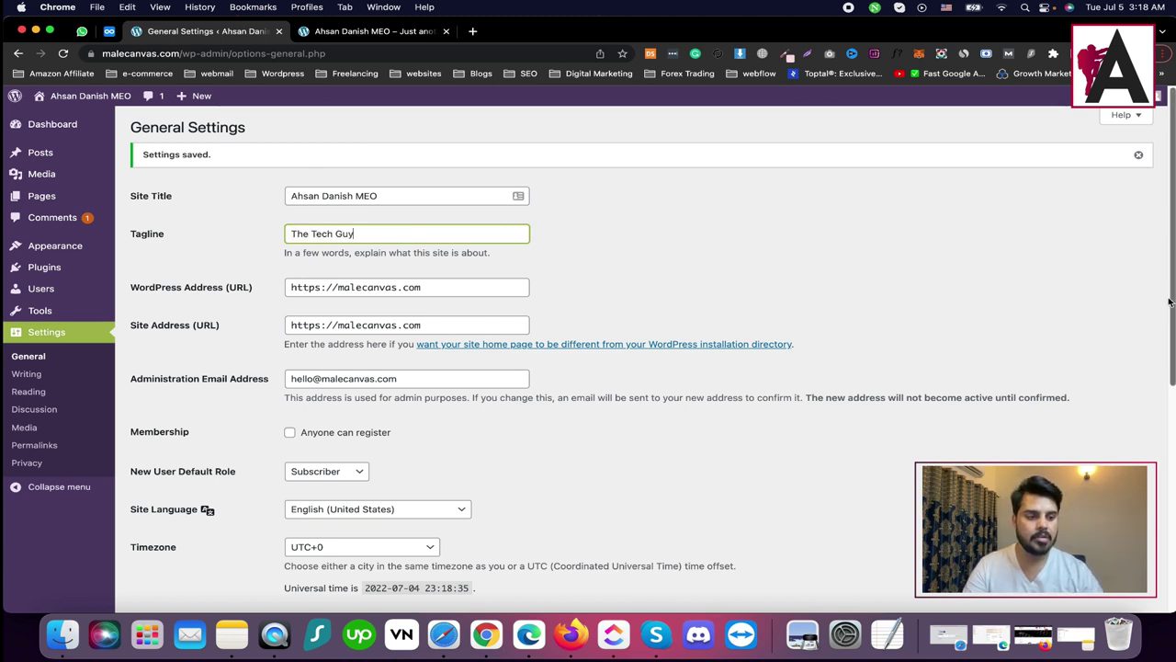
scroll(1169, 508, down, 5)
click(167, 578)
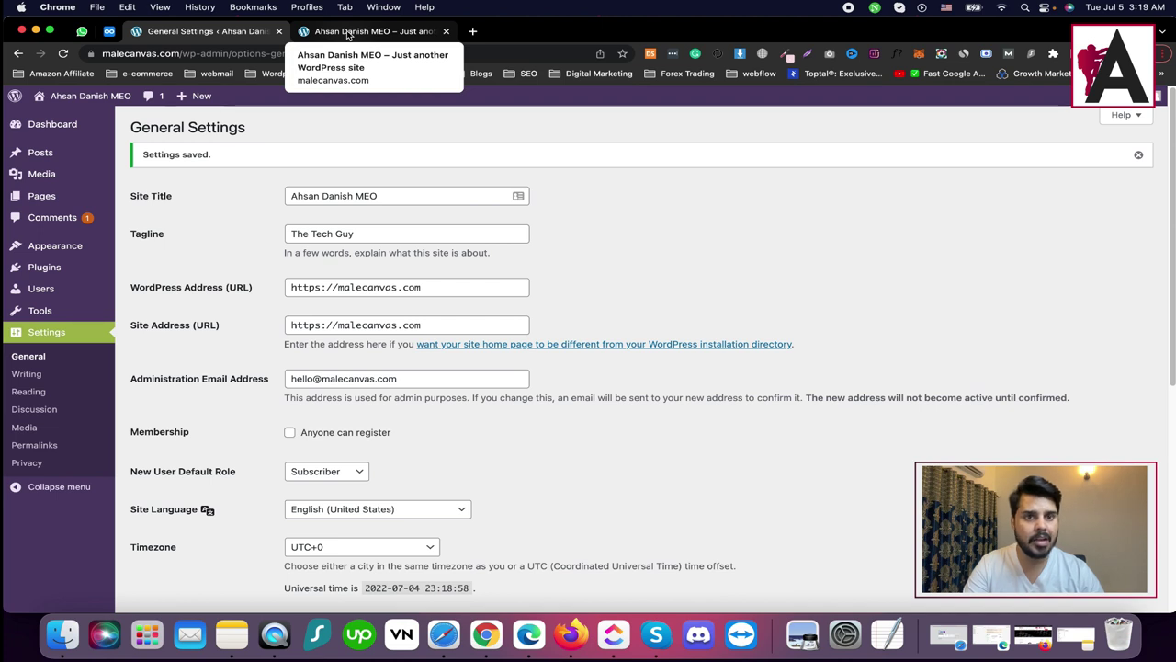
click(349, 35)
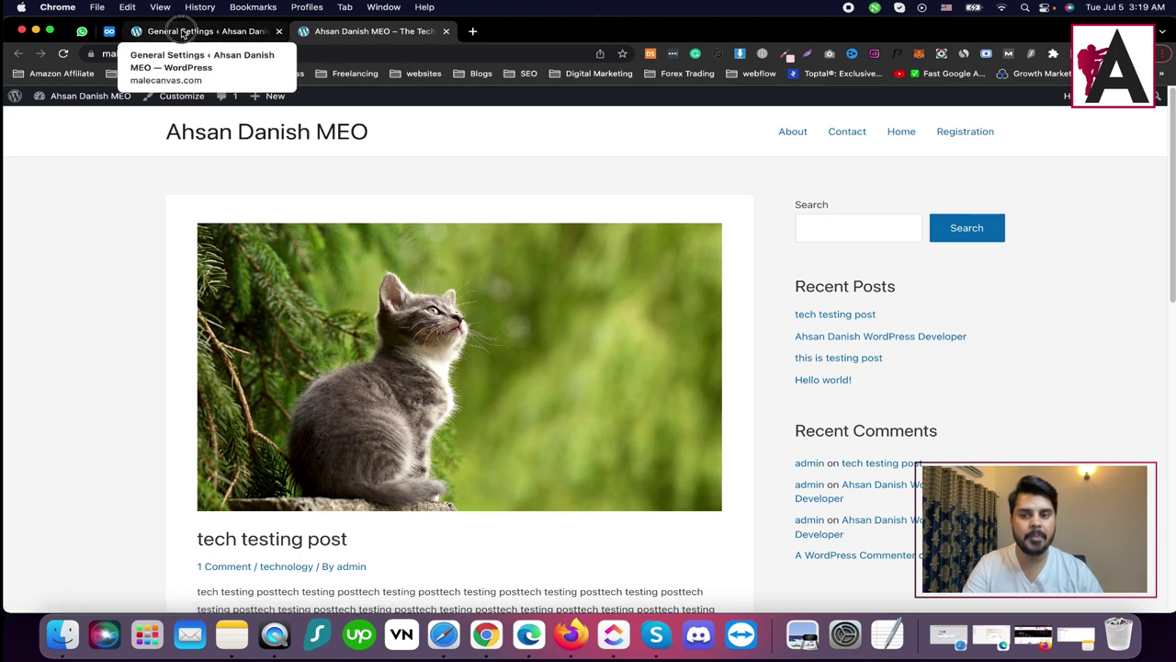
- Review the remaining general settings, including the administration email, membership, date and time format options
click(183, 33)
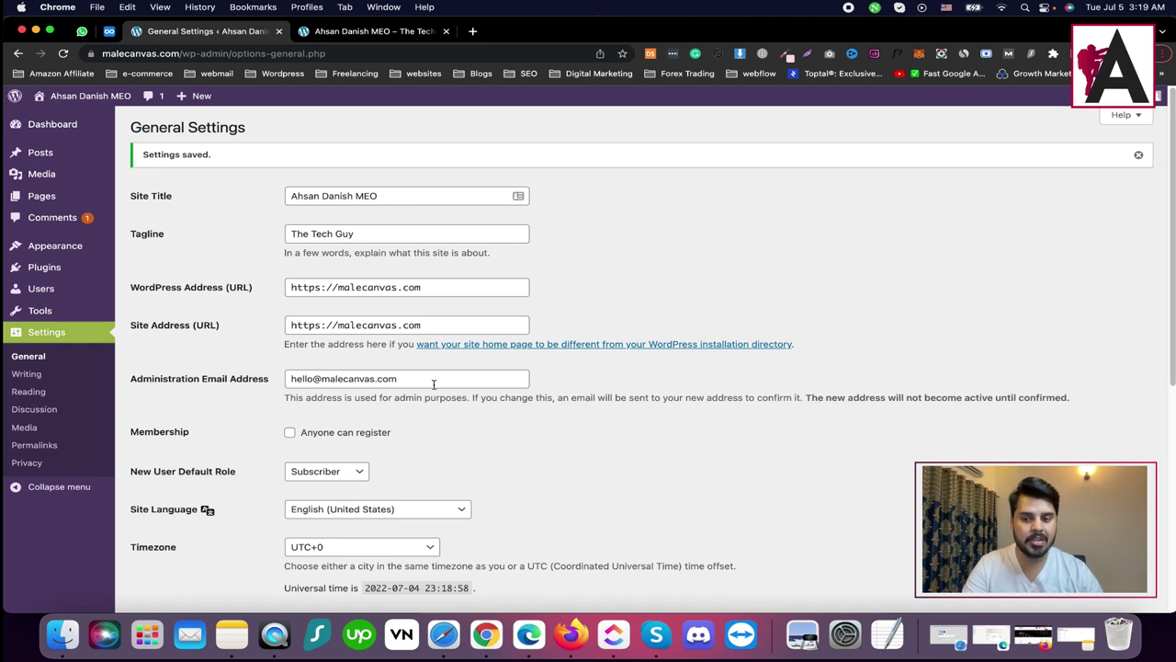
drag(1173, 282, 1171, 381)
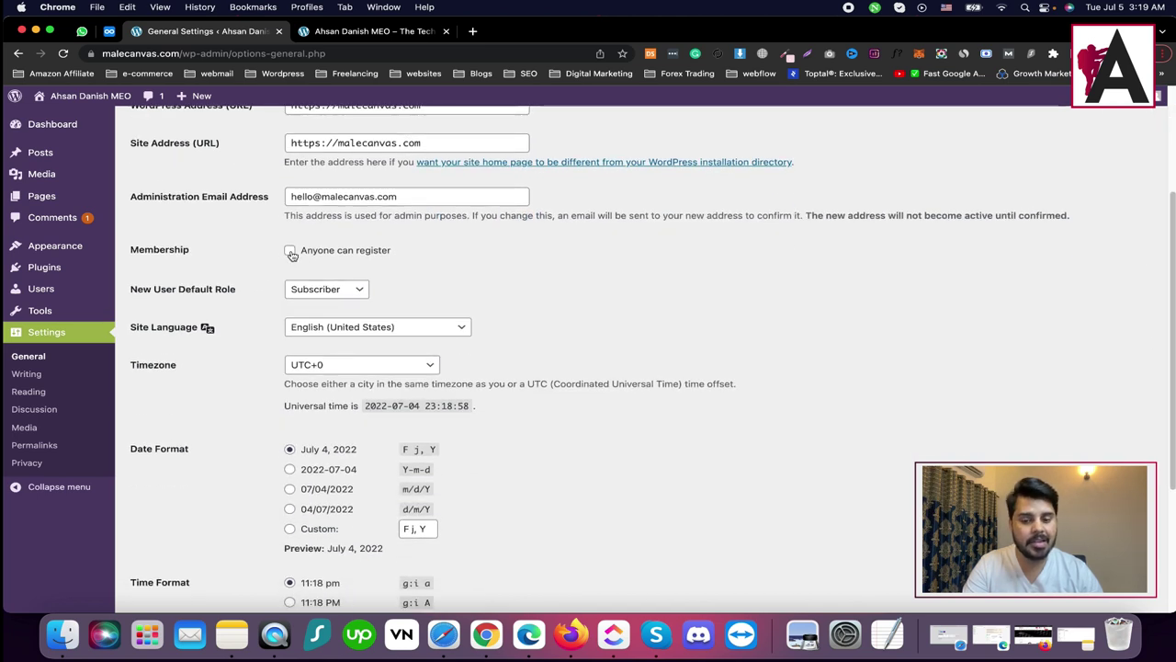
drag(1173, 384, 1139, 203)
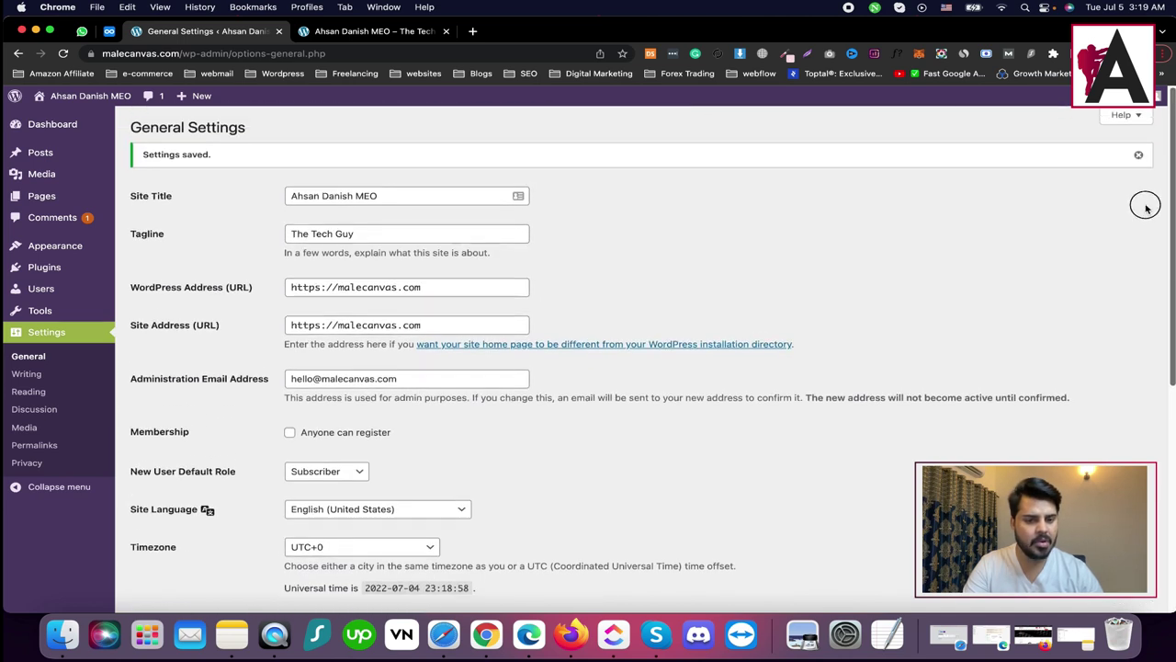
- Examine the Writing settings, including the default post category and format choices and the Post via email section
click(26, 374)
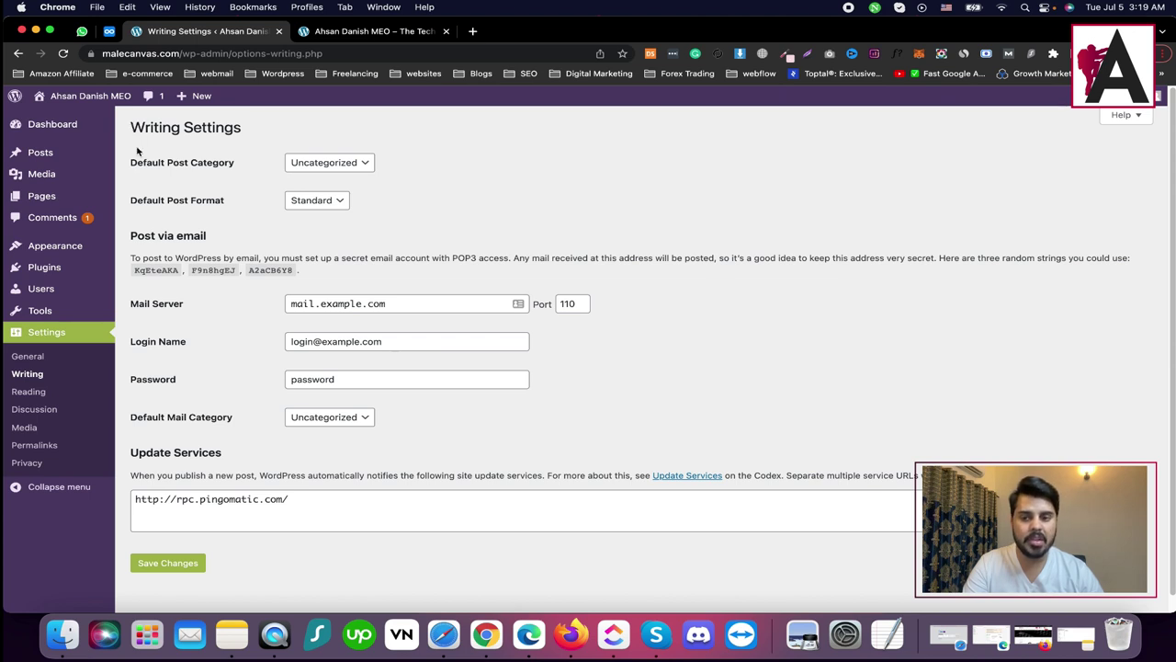
click(361, 164)
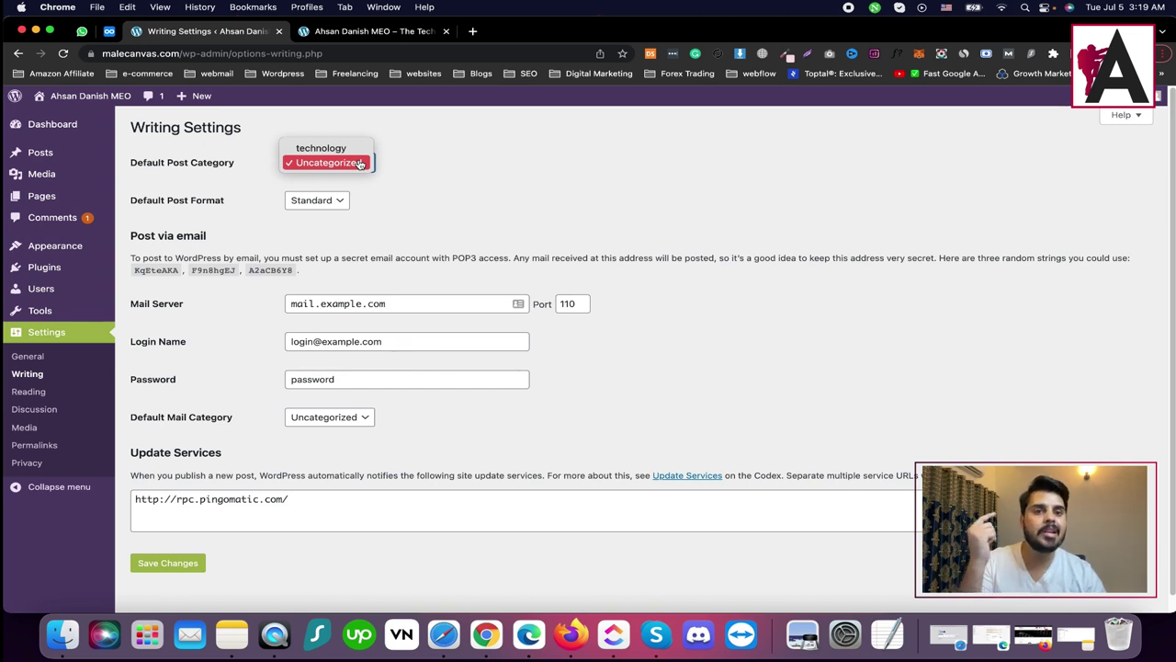
click(454, 184)
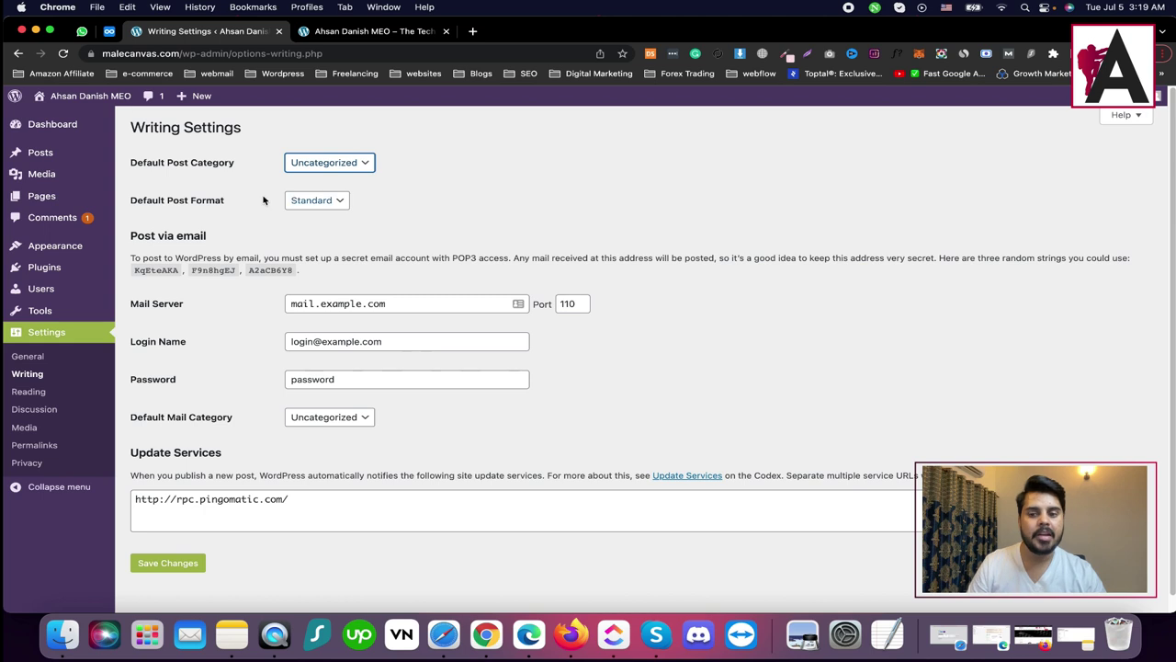
click(336, 200)
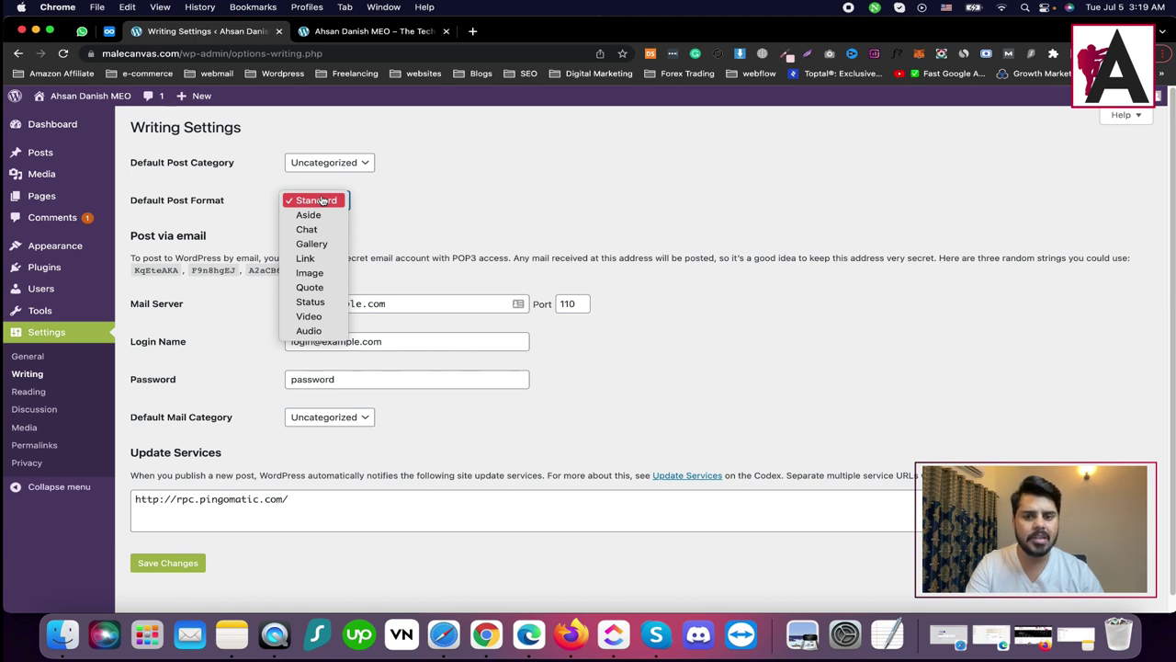
click(409, 198)
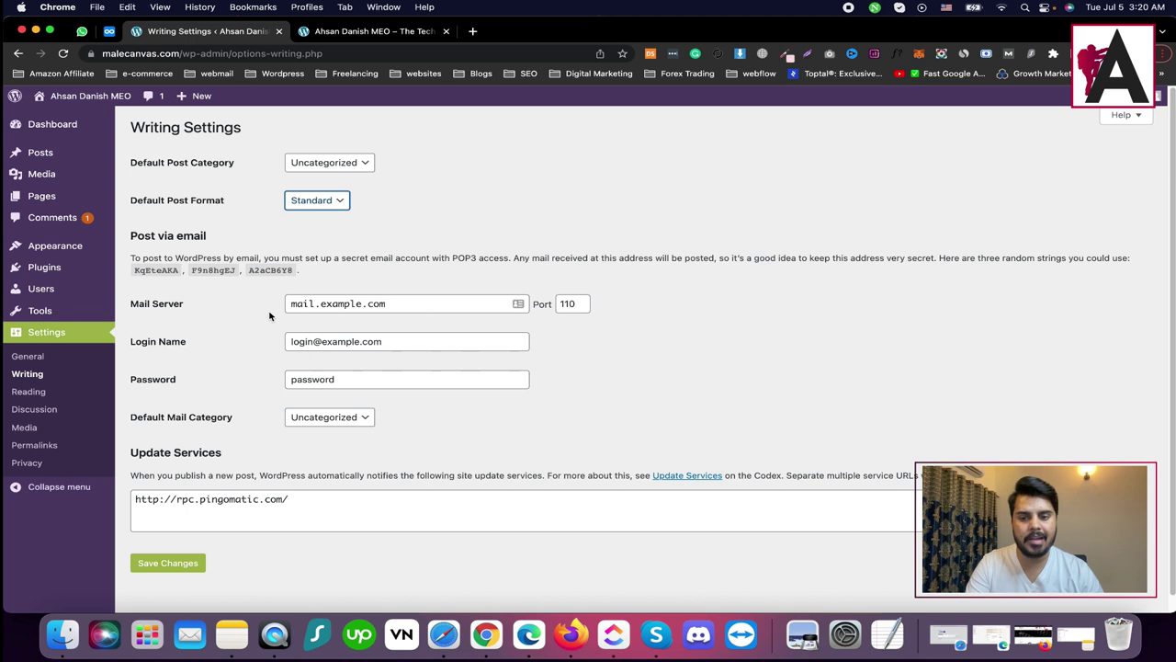
drag(132, 235, 231, 232)
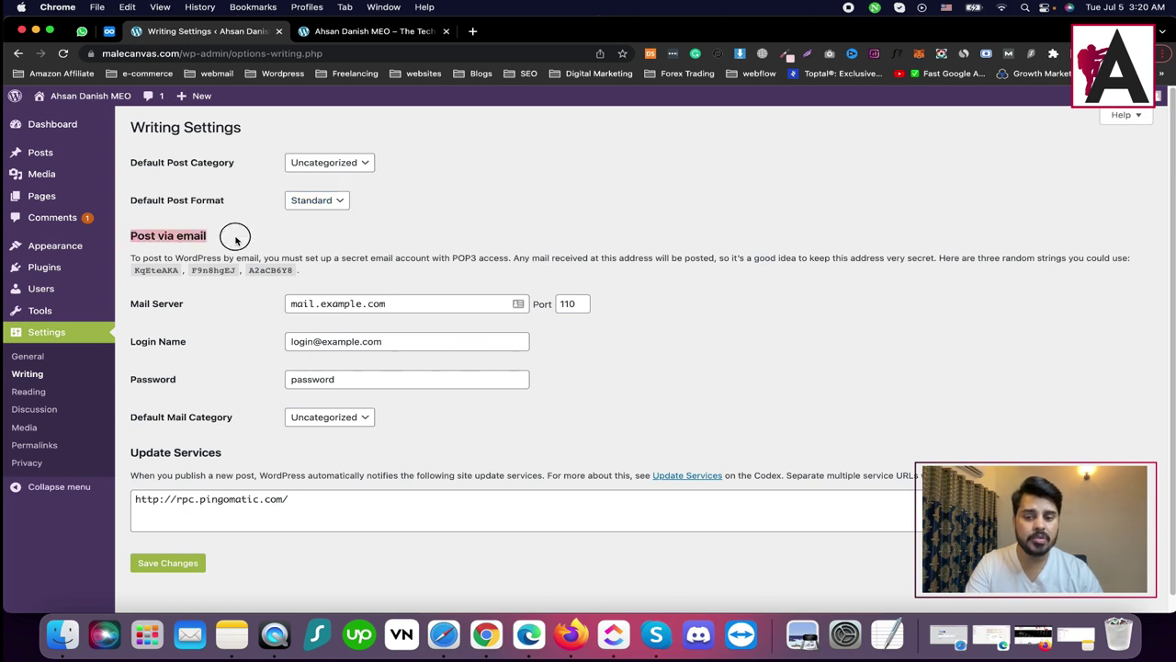
click(363, 231)
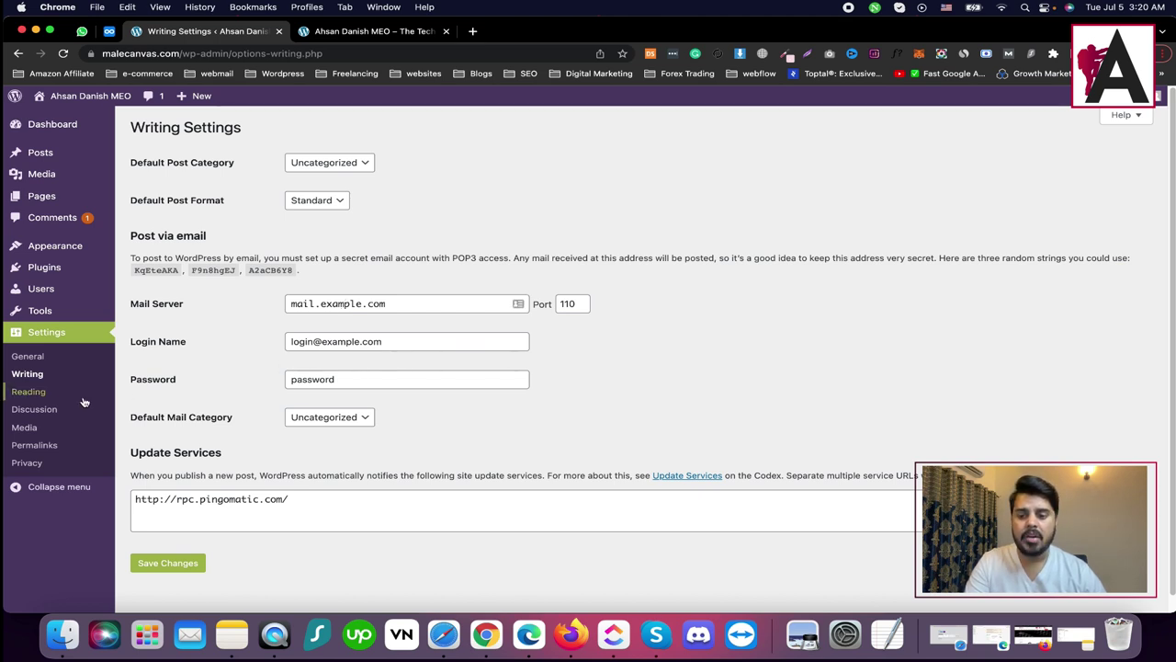
- Open the Reading settings, and inspect the live site's Home page and its web address
click(41, 393)
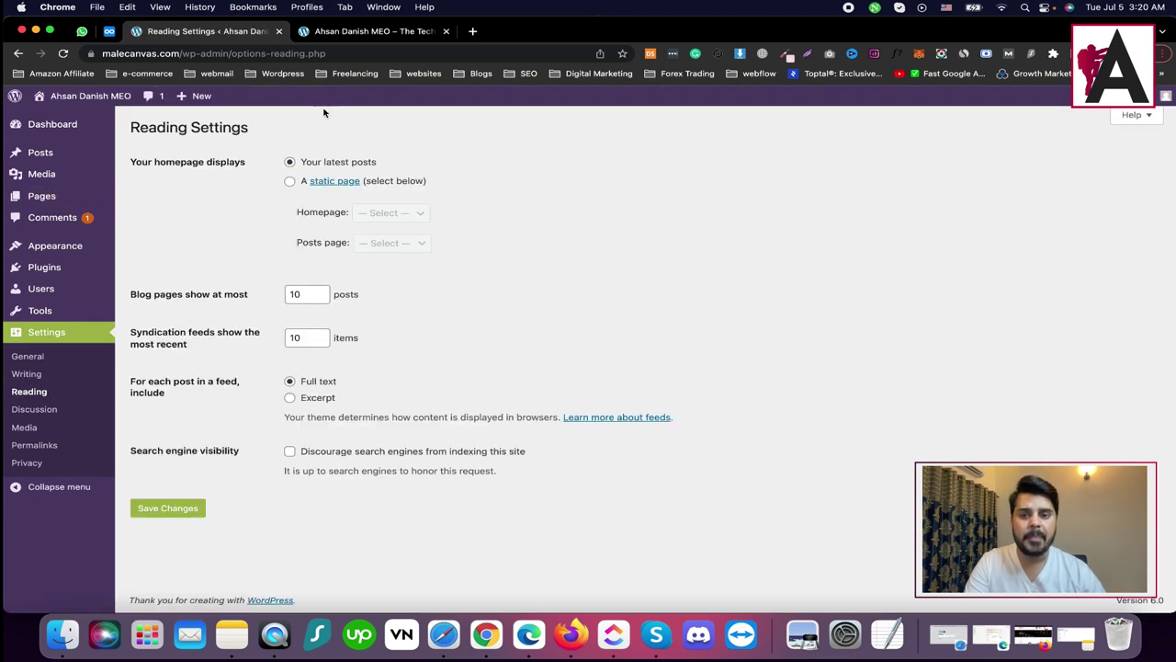
click(367, 31)
mouse_move(81, 98)
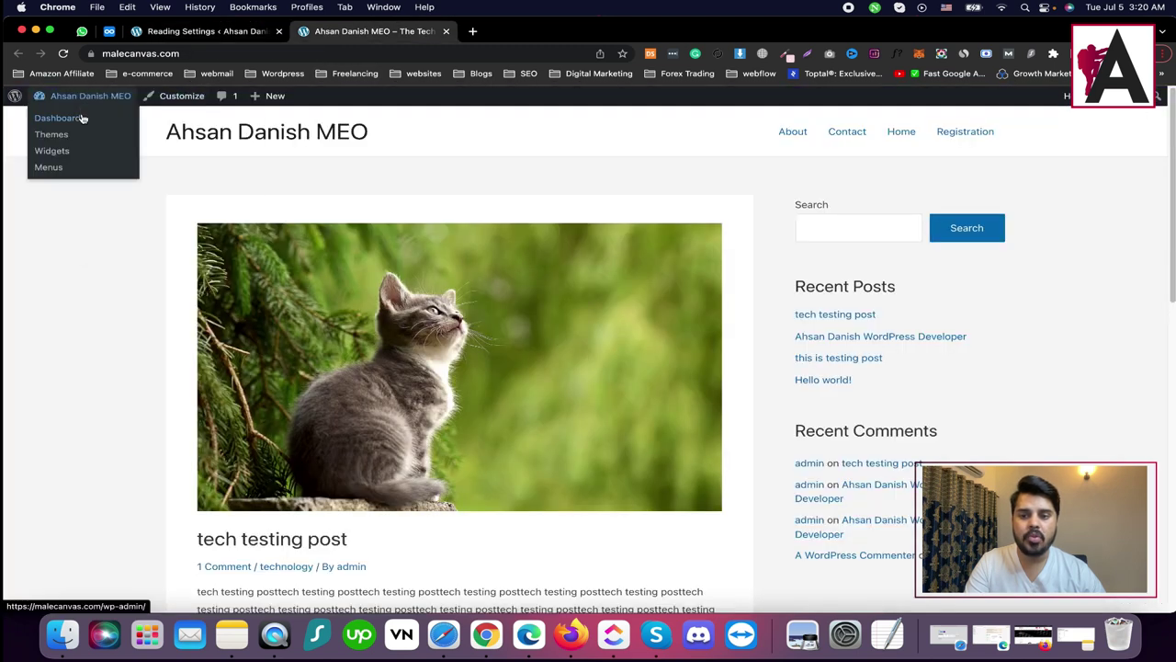
right_click(83, 119)
key(Escape)
mouse_move(92, 98)
click(902, 134)
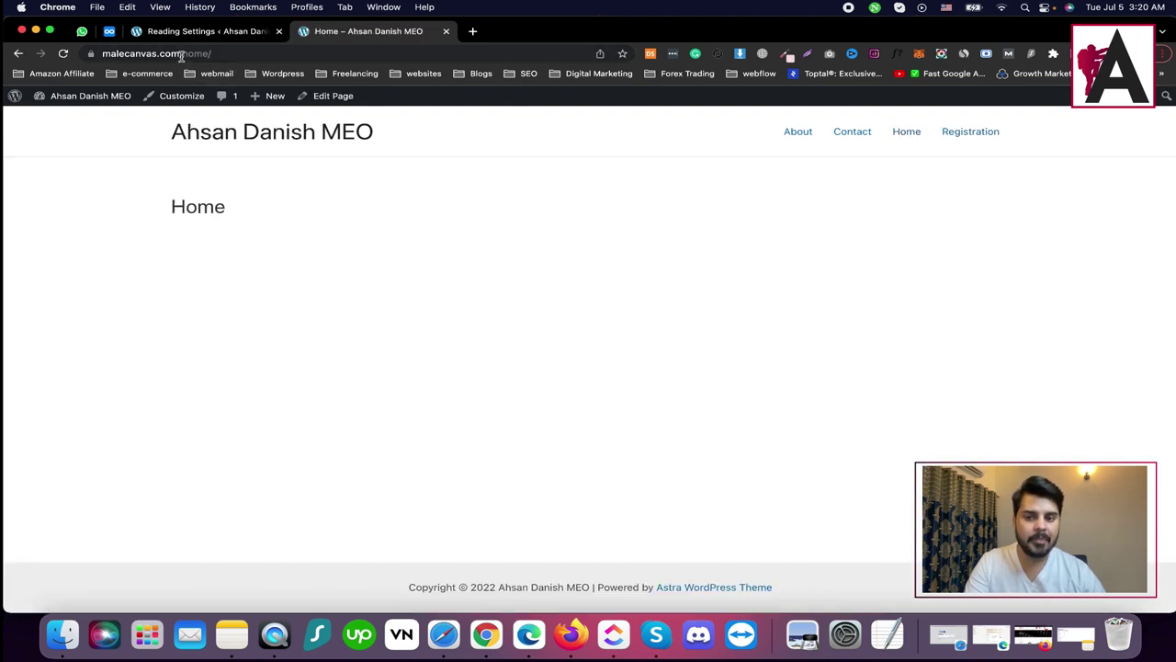
drag(183, 56, 108, 54)
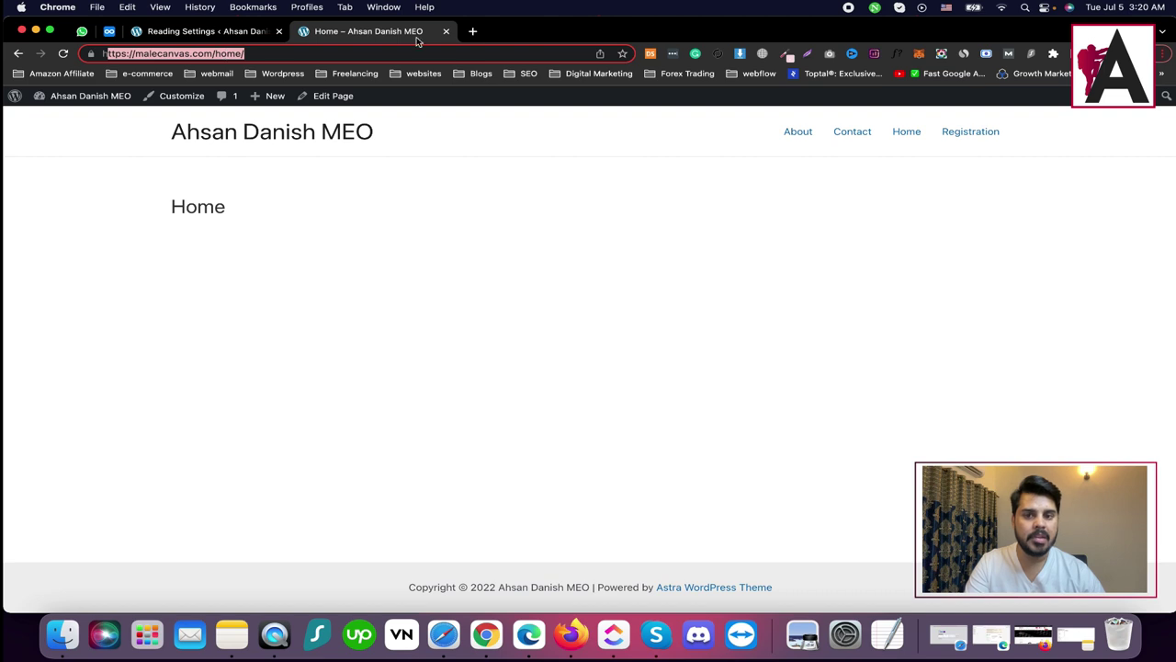
- Open the personal portfolio website in a new browser tab and look at its homepage address
click(472, 31)
text(ah)
key(Return)
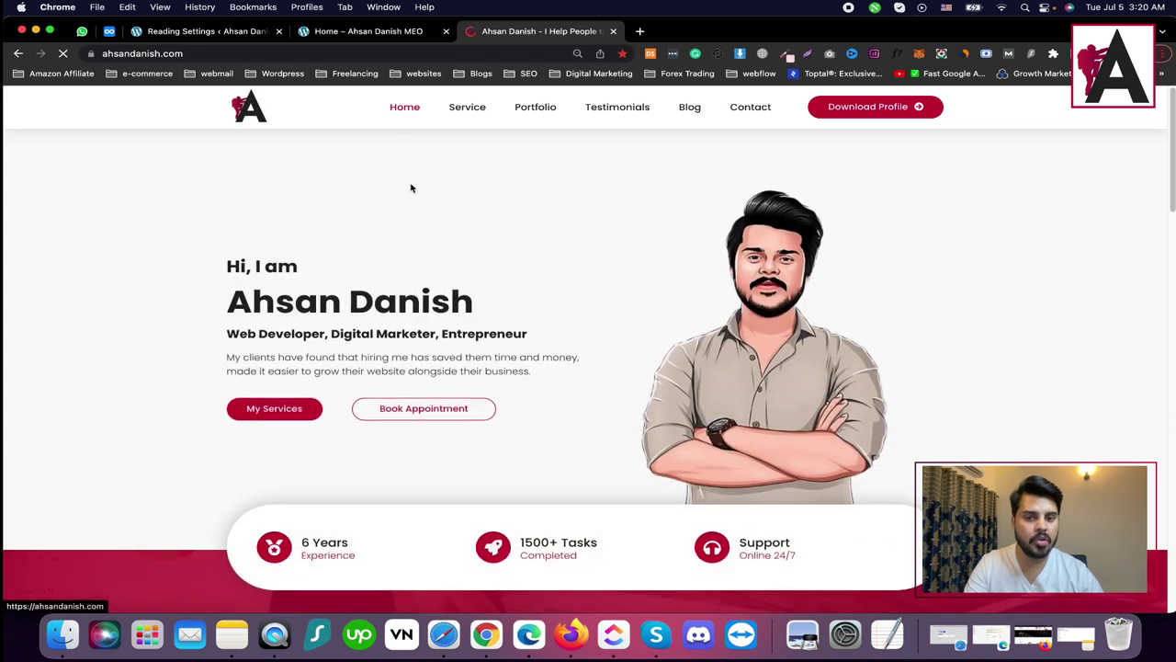
key(super+l)
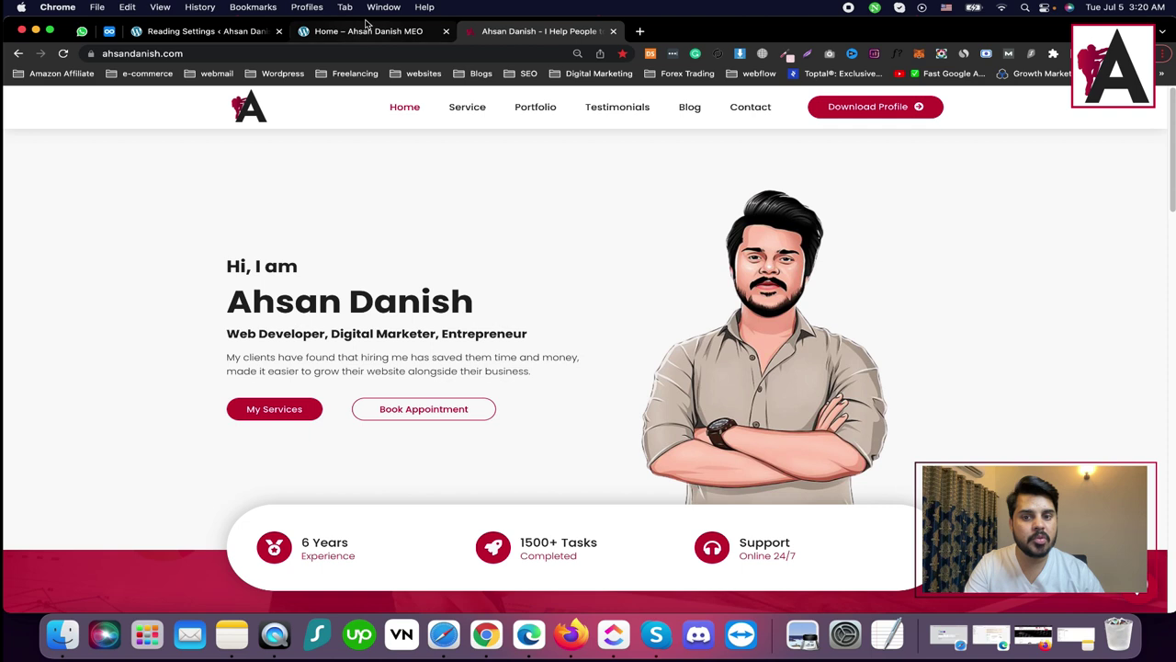
- Set the homepage to display the static page Home, save the Reading settings, and reload the live site
click(349, 33)
click(221, 33)
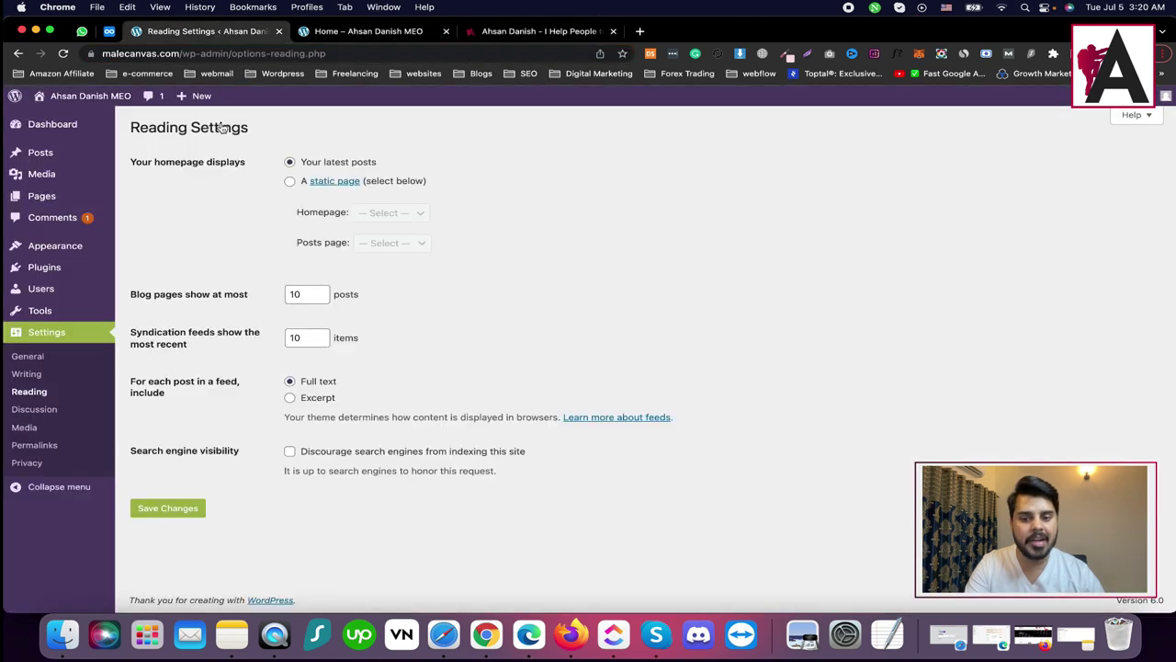
click(291, 182)
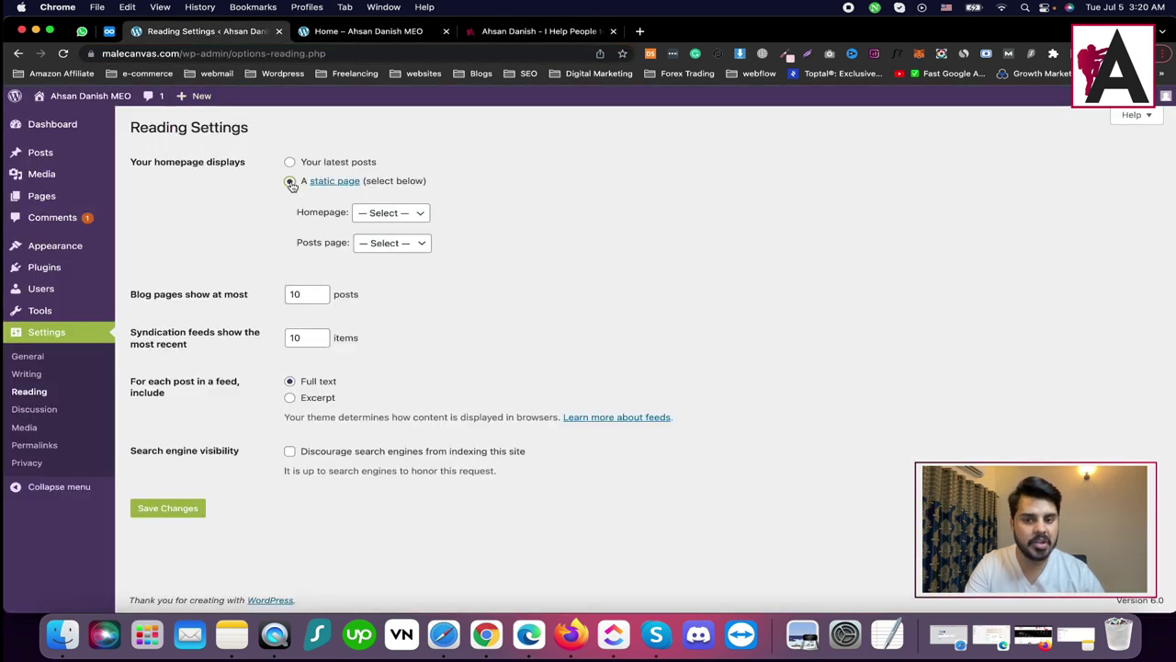
click(397, 213)
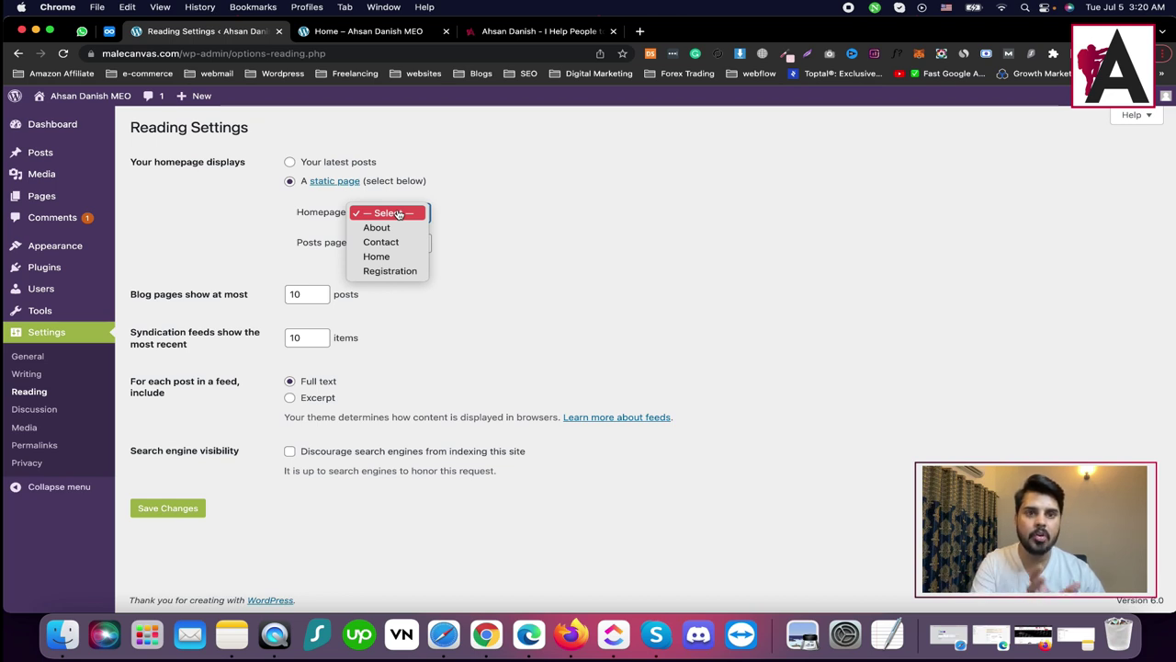
click(391, 257)
click(170, 507)
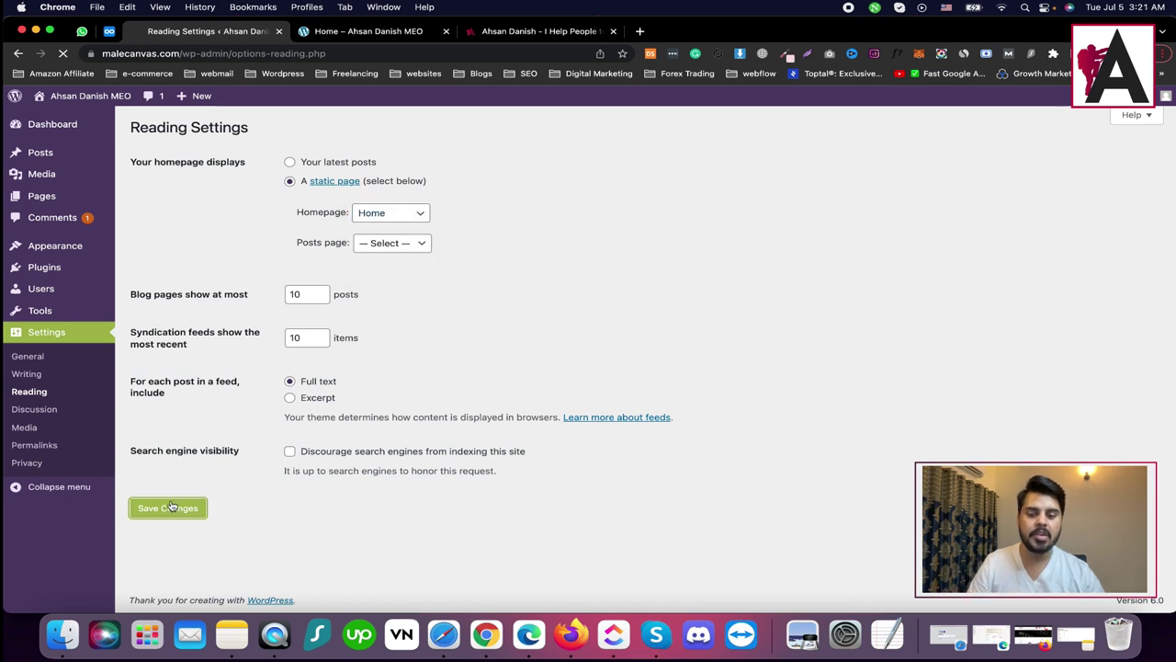
click(358, 31)
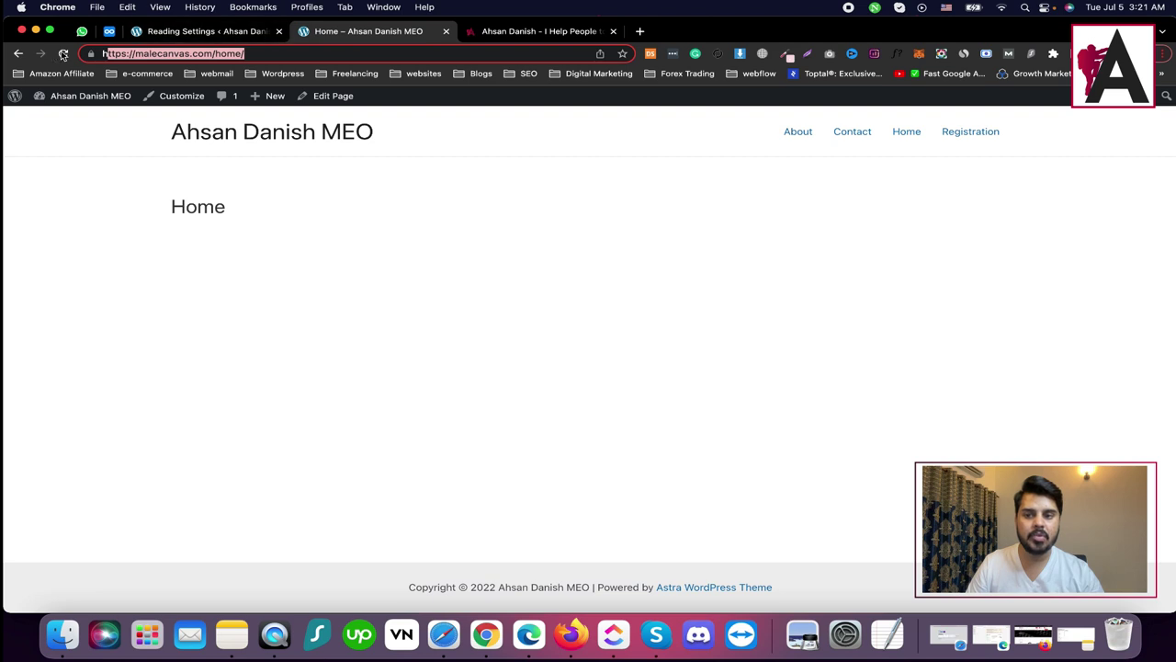
click(65, 53)
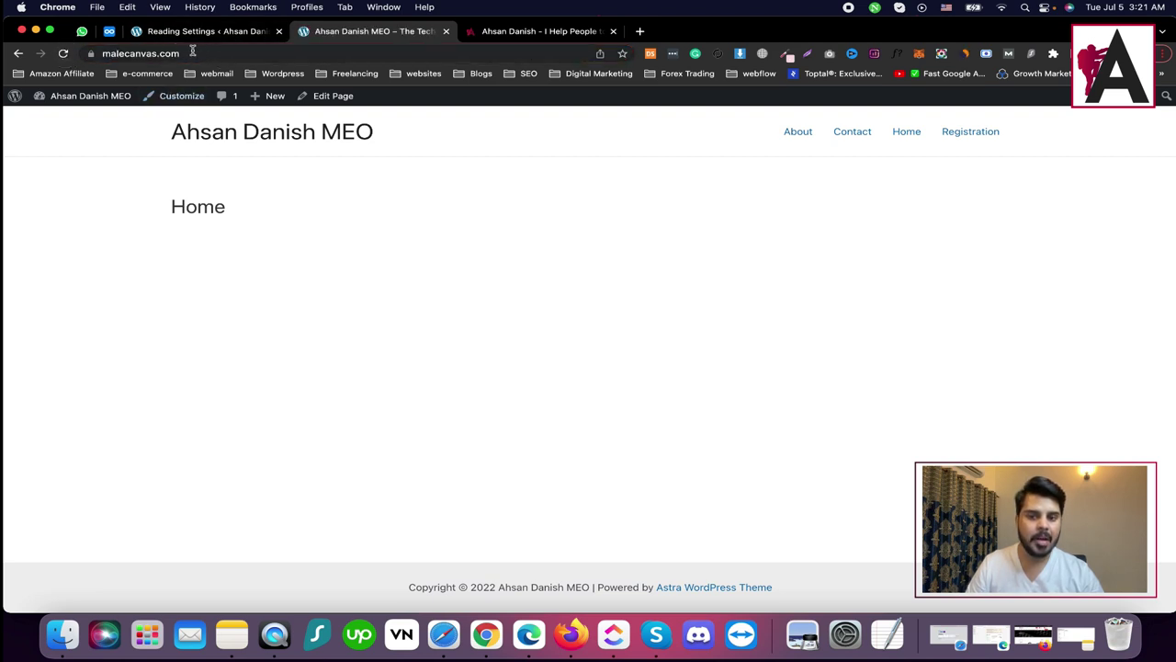
- Check the live homepage's web address, and examine the blog page post limit and Search engine visibility in the Reading settings
drag(188, 57, 204, 191)
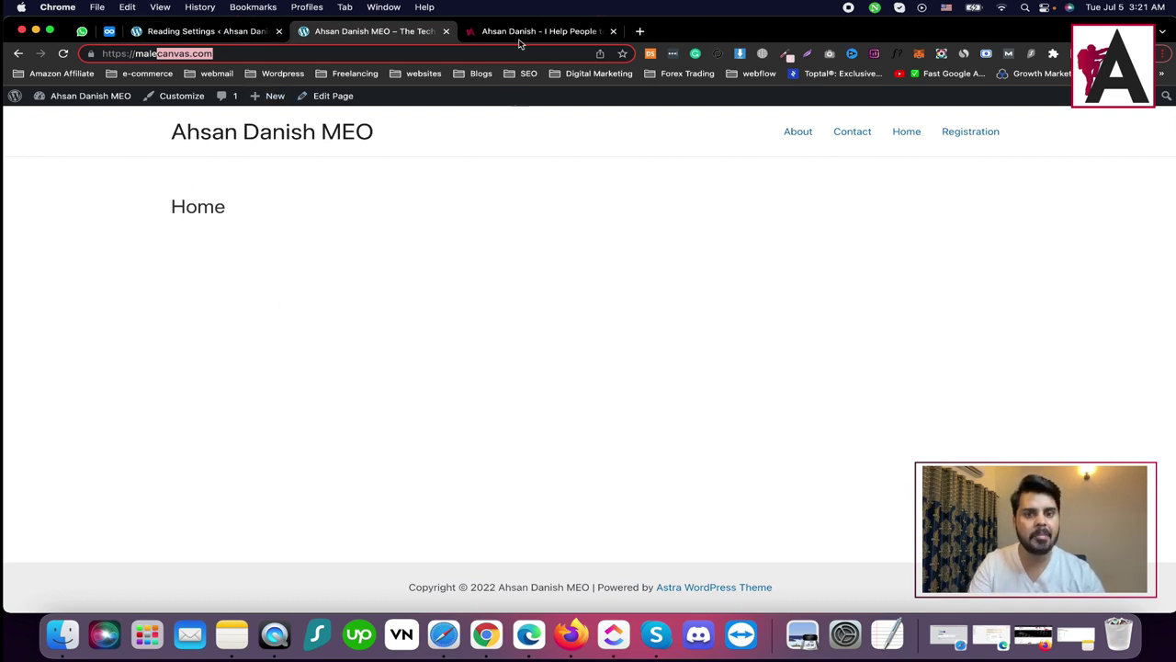
click(206, 31)
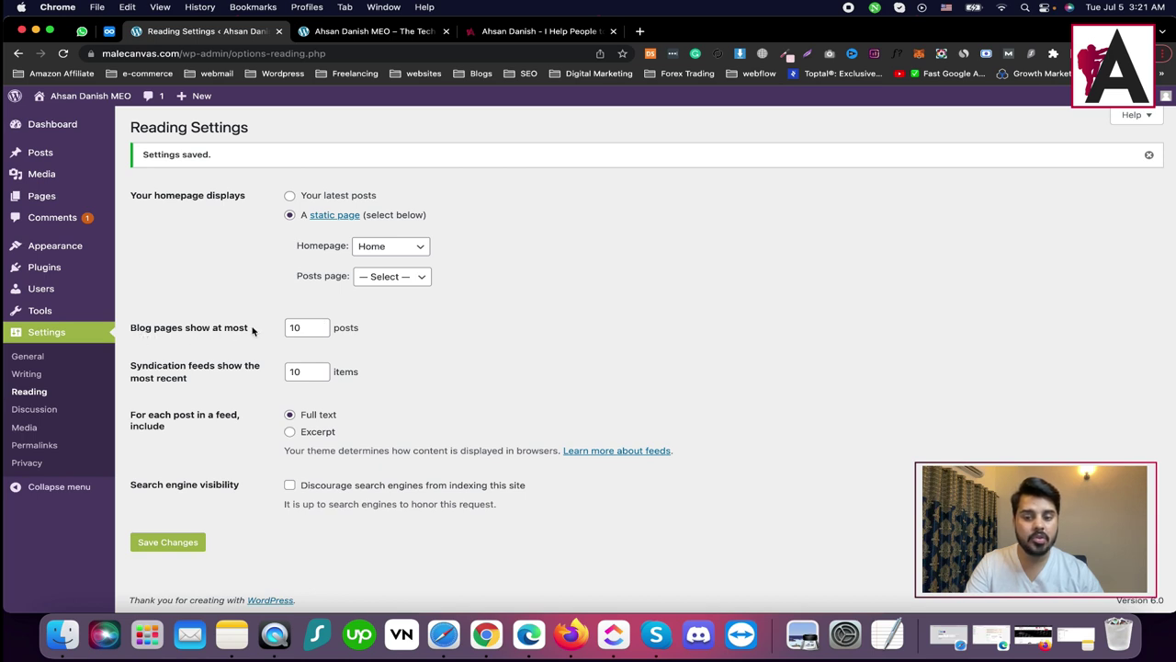
double_click(308, 328)
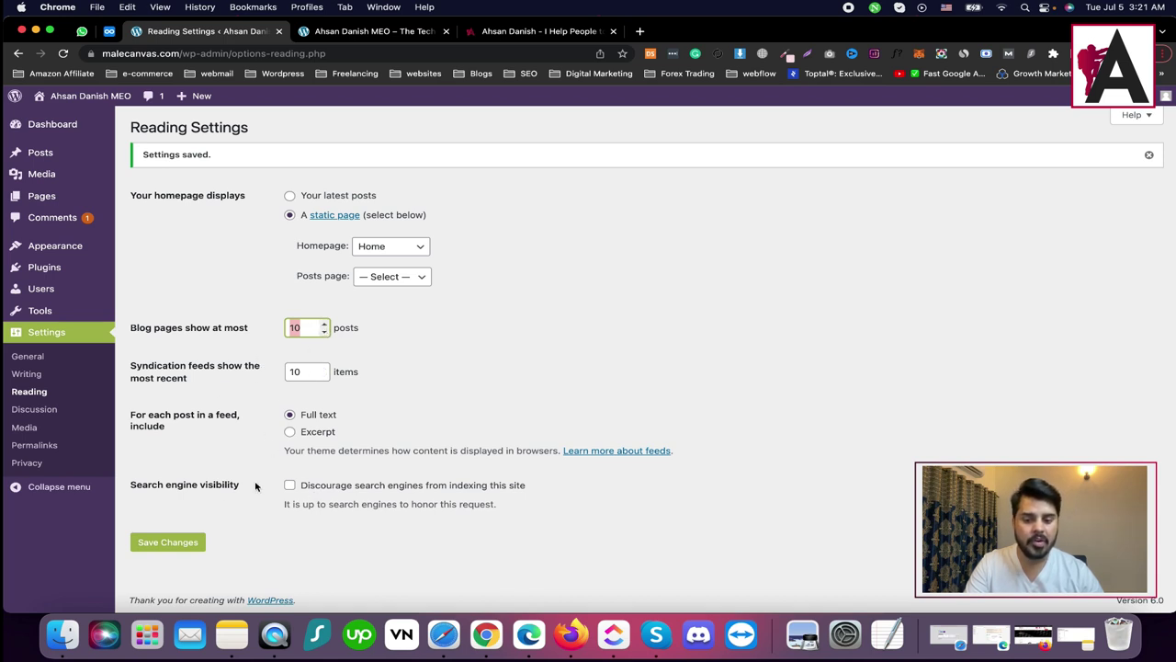
drag(241, 484, 131, 484)
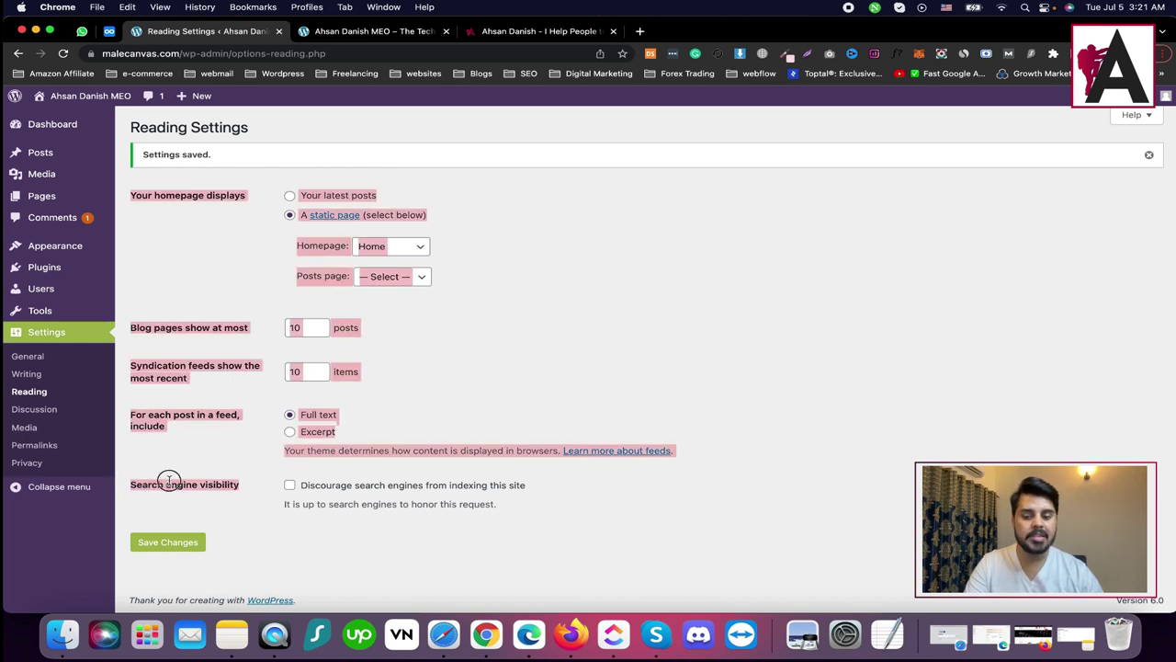
click(169, 484)
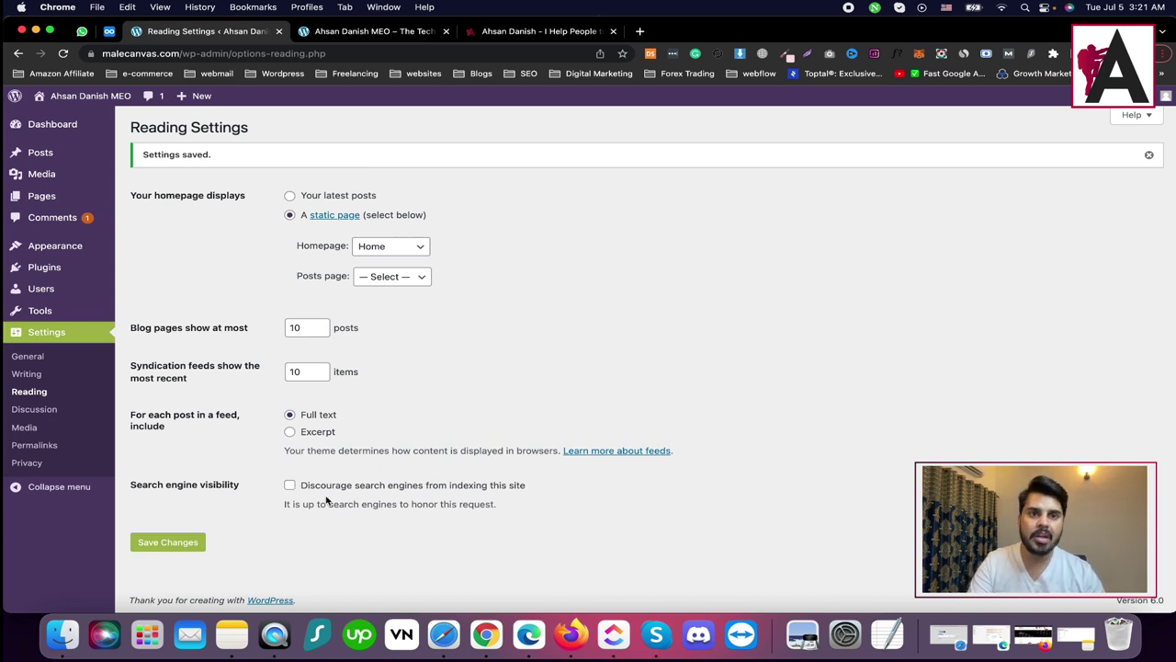
- Open the Discussion settings and review the default post, other comment, email notification, comment approval and Comment Moderation sections
click(53, 414)
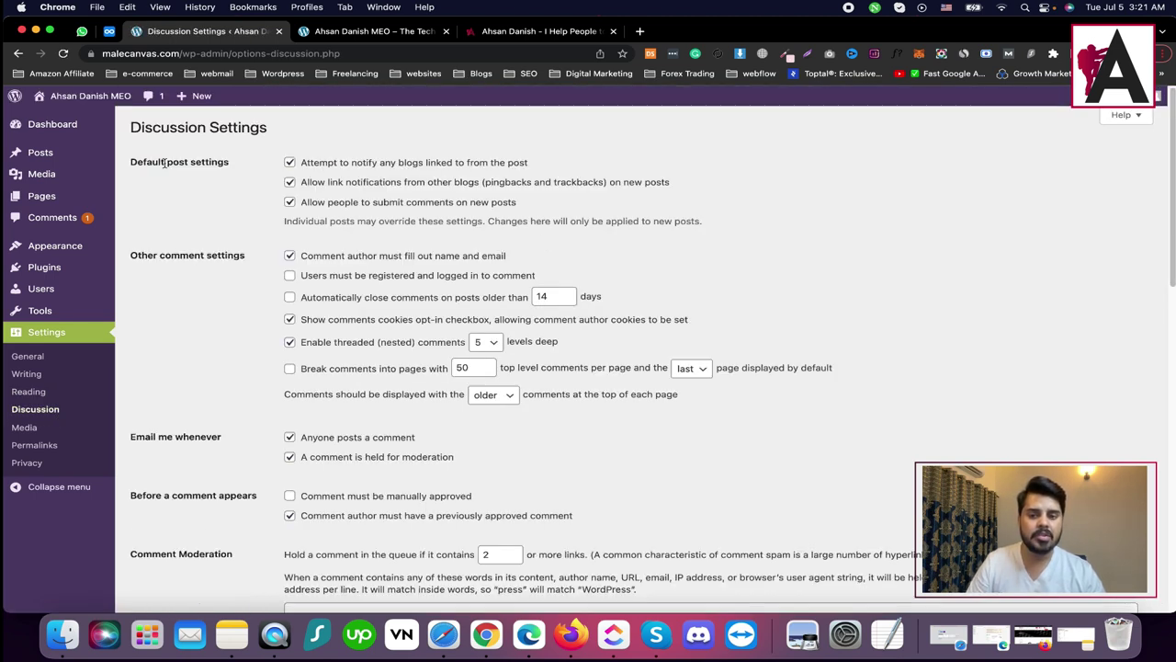
drag(143, 162, 241, 162)
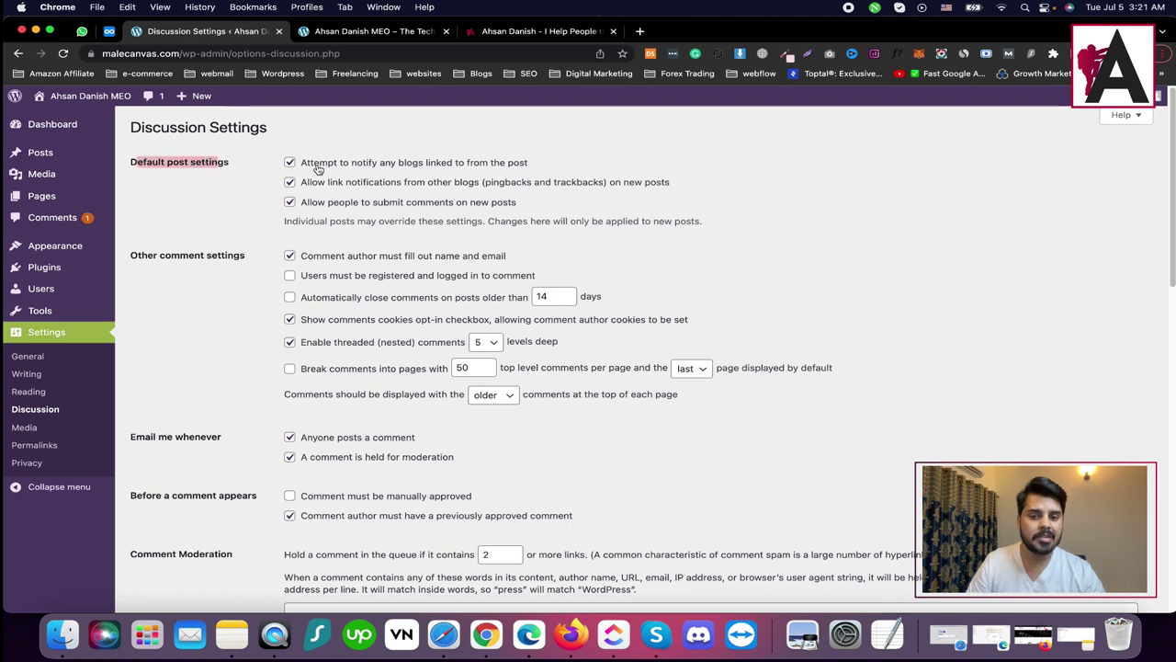
drag(131, 256, 237, 255)
drag(144, 437, 220, 439)
drag(145, 496, 238, 497)
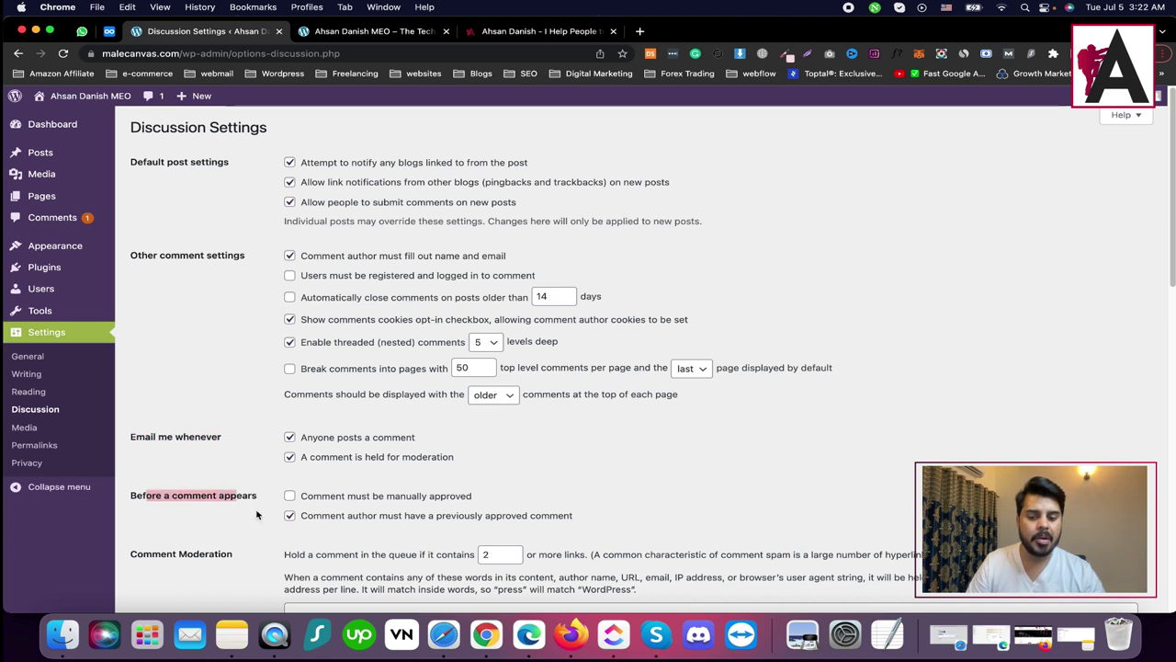
drag(142, 556, 233, 555)
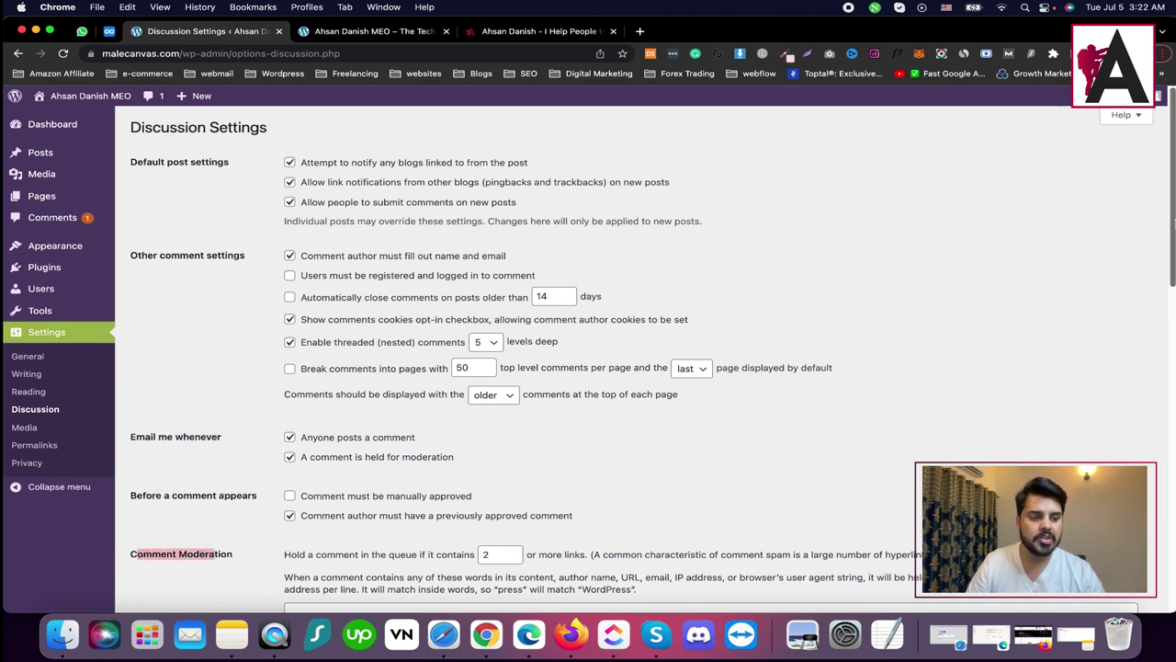
scroll(1142, 395, down, 15)
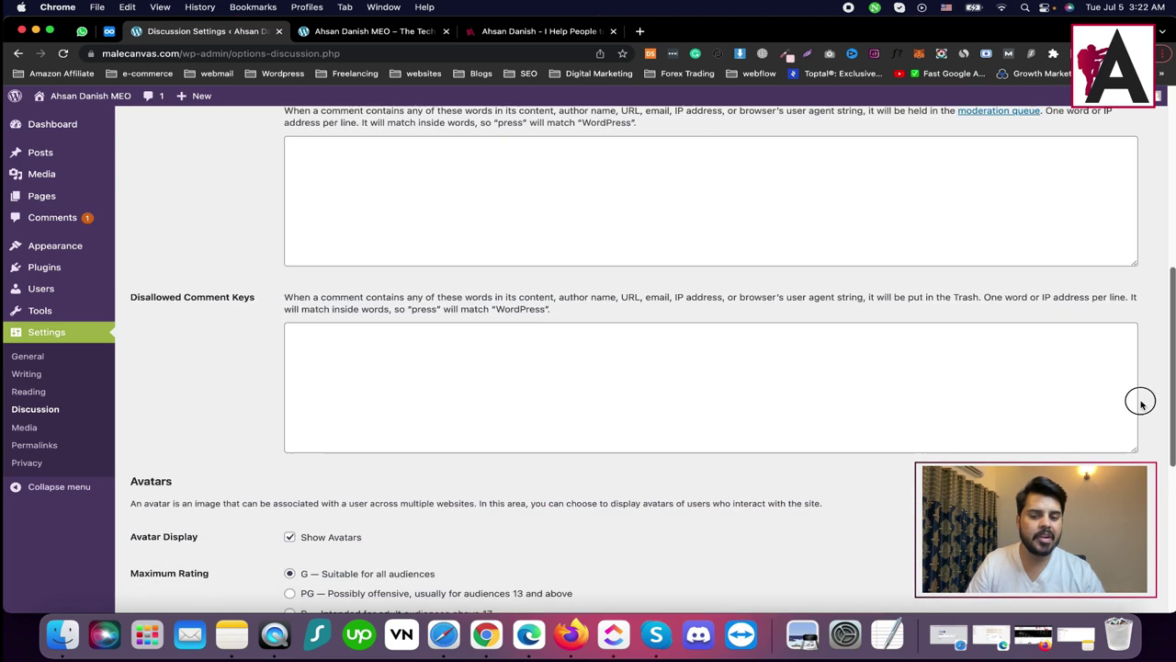
- Set the default avatar to Wavatar (Generated), save the Discussion settings, and check the admin account's avatar
scroll(1143, 438, down, 6)
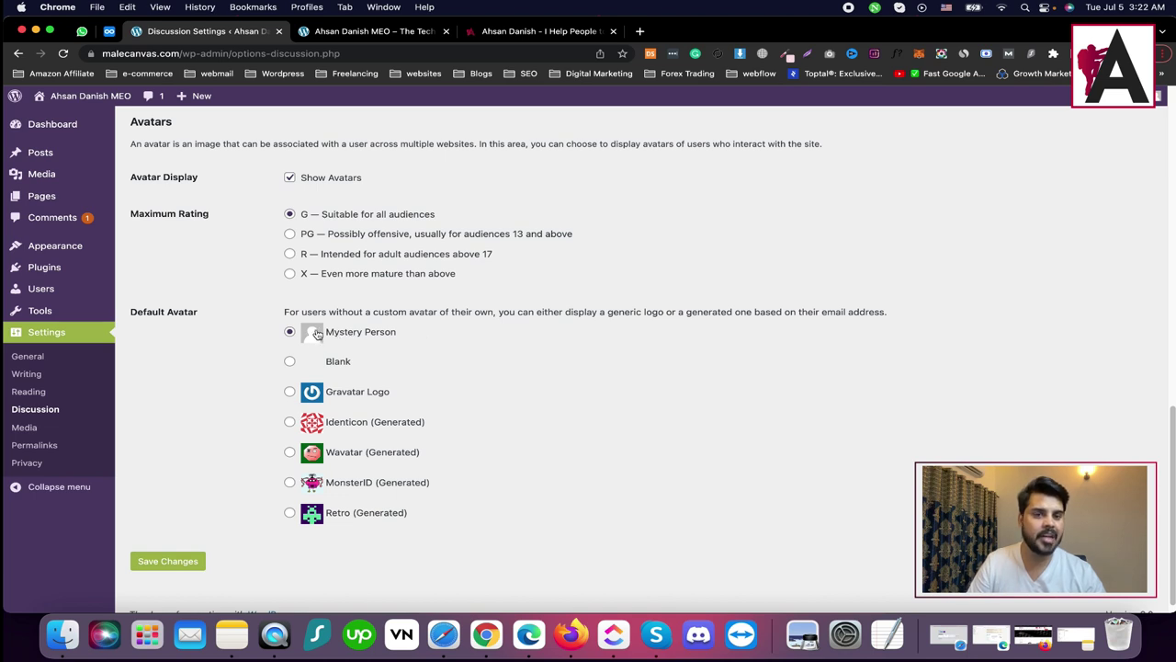
click(290, 451)
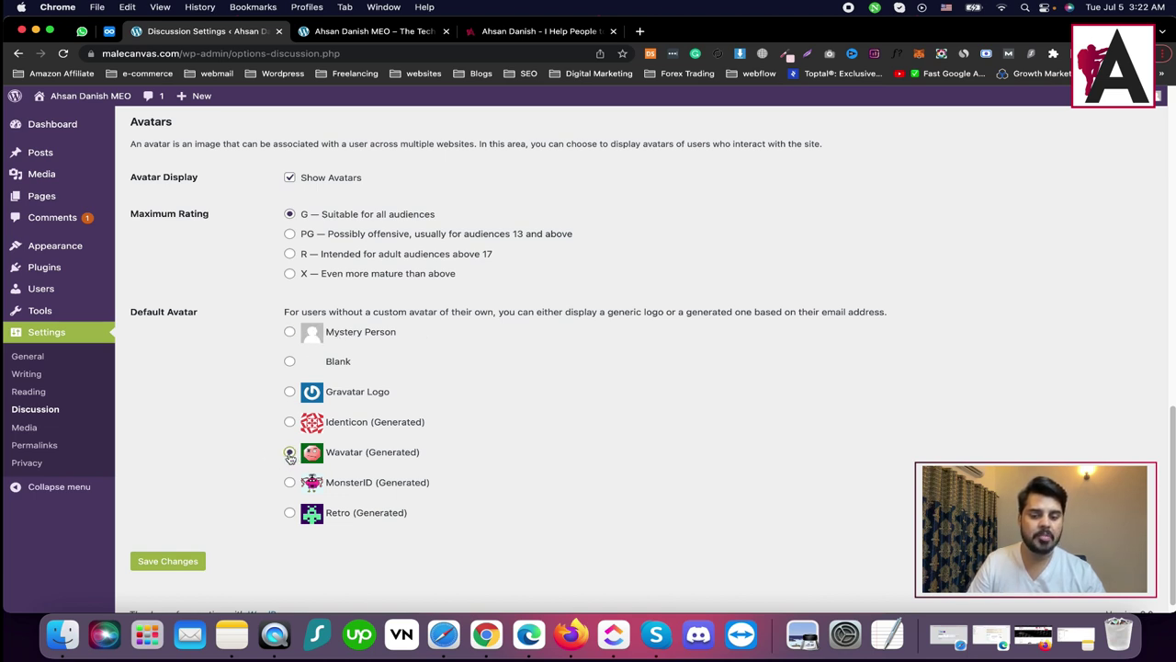
click(167, 561)
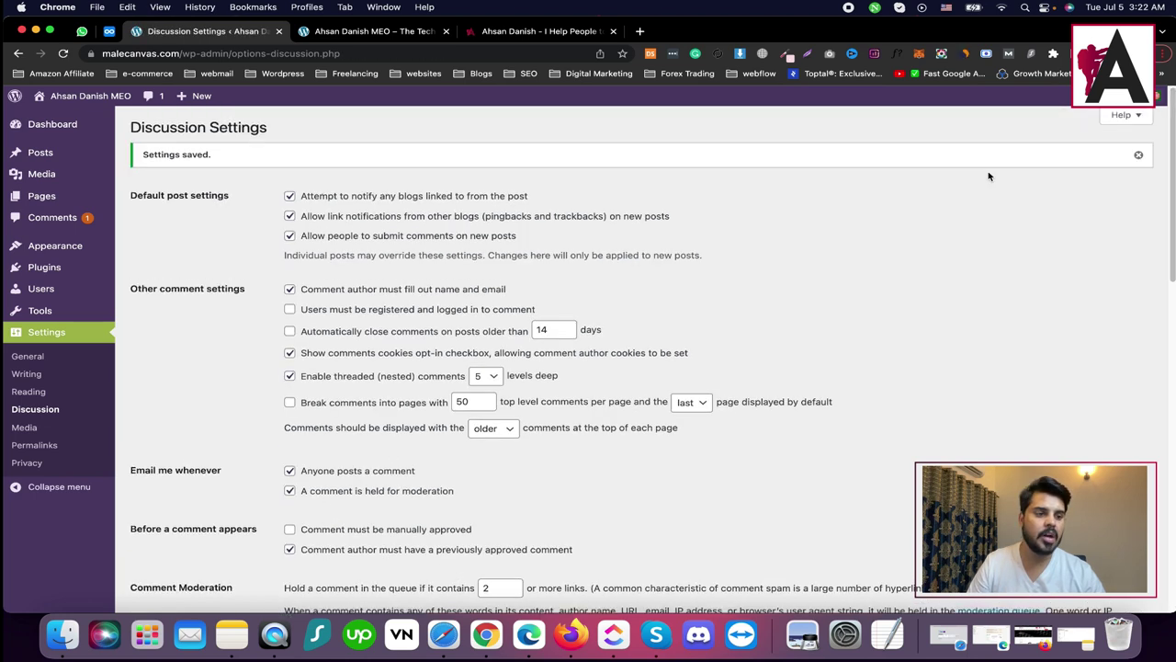
mouse_move(1160, 99)
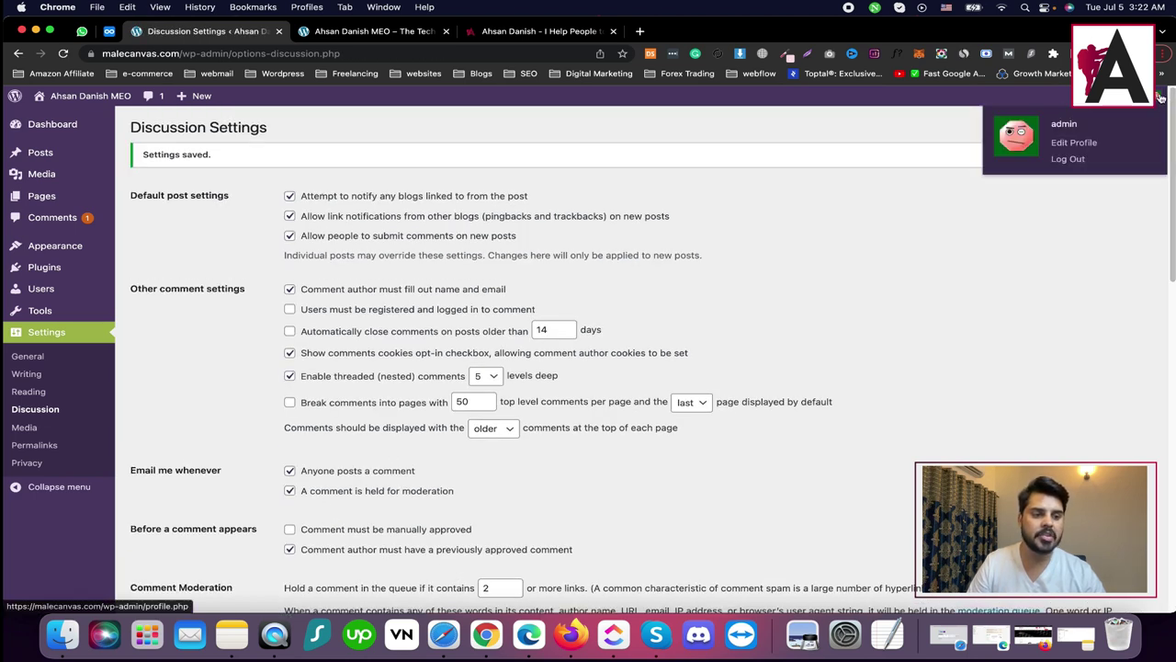
- Review the thumbnail size in the Media settings, and inspect the Day and name URL structure in the Permalink settings
click(25, 428)
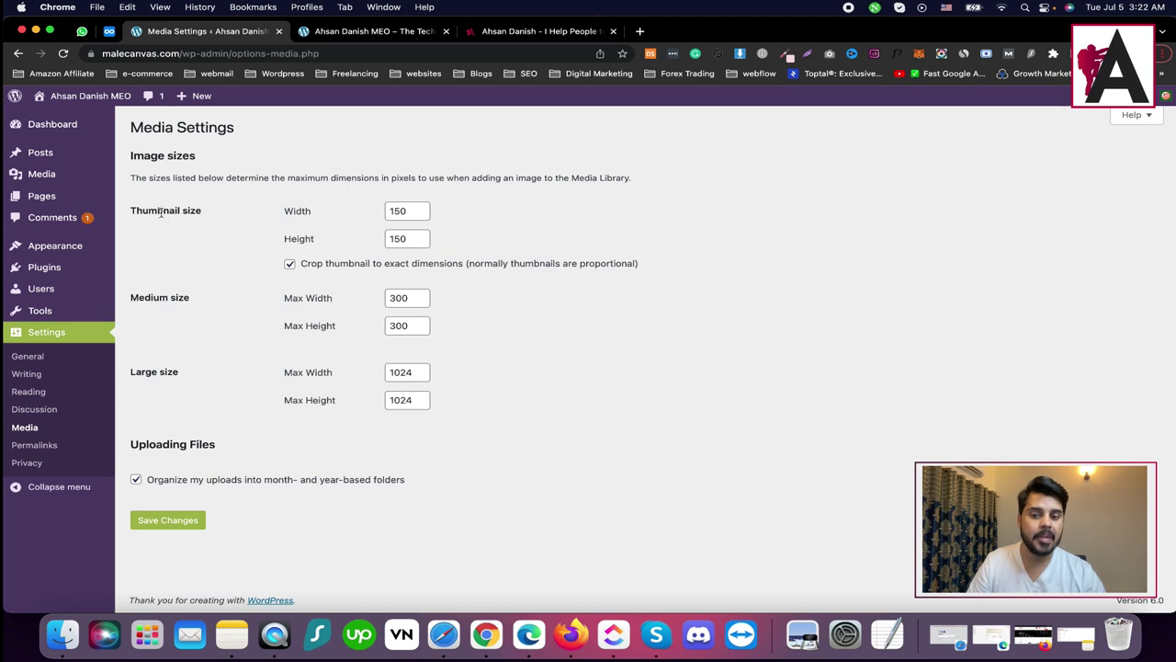
drag(136, 210, 249, 217)
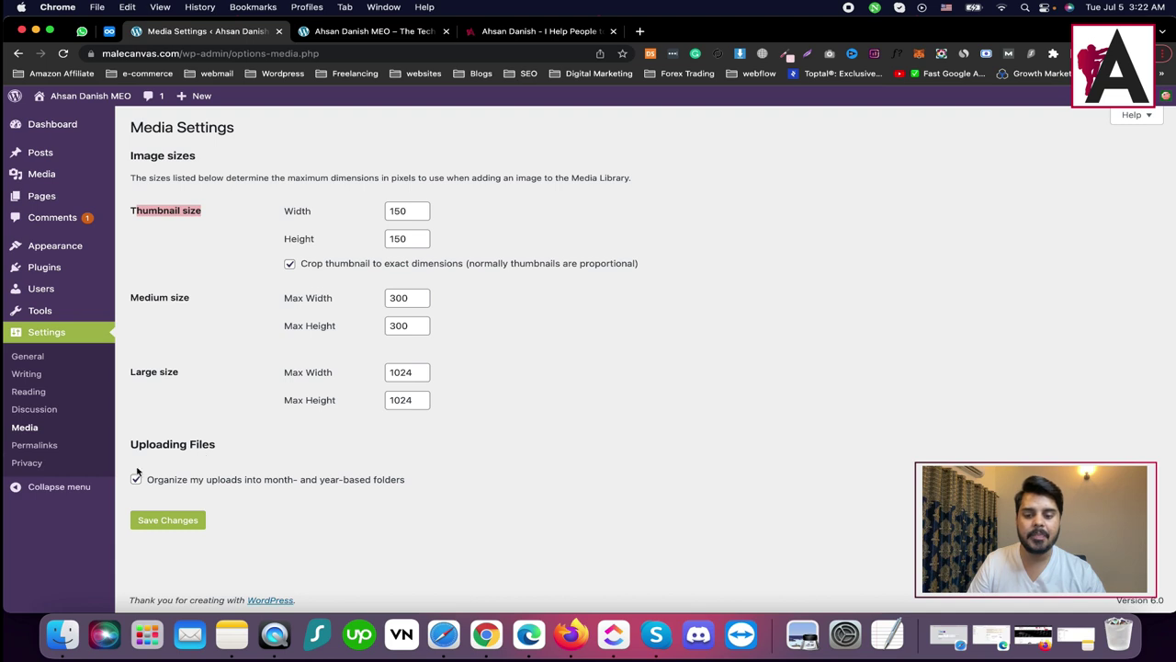
click(30, 446)
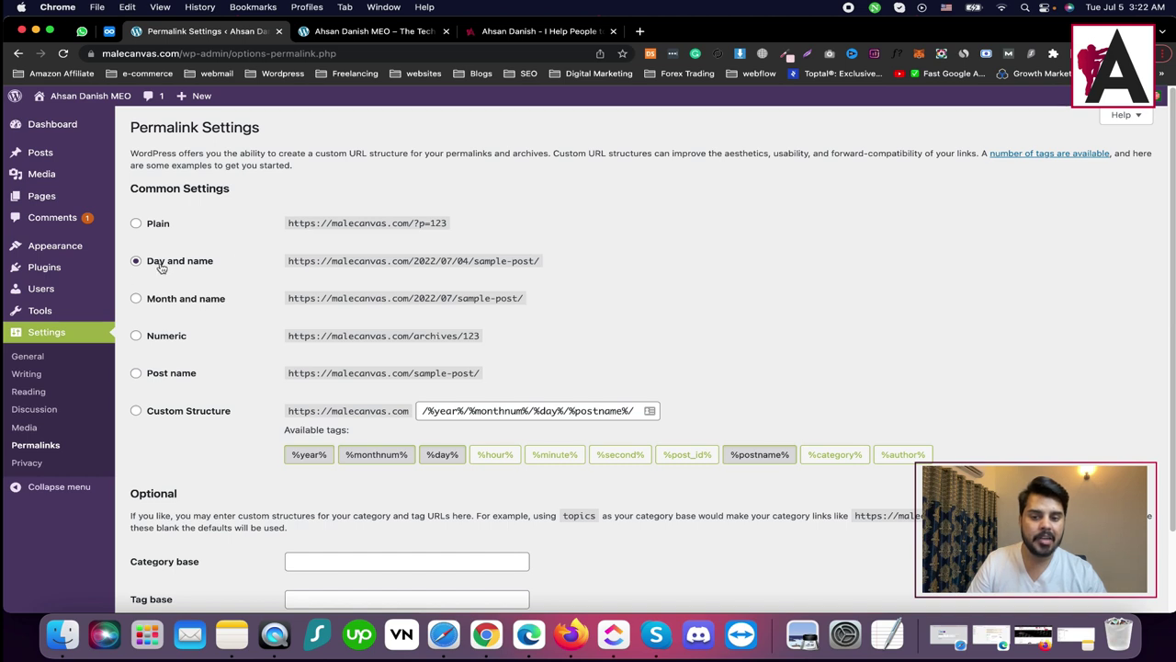
drag(287, 261, 538, 261)
- Visit the Home and Contact pages on the live site to check how their web addresses are built
click(356, 35)
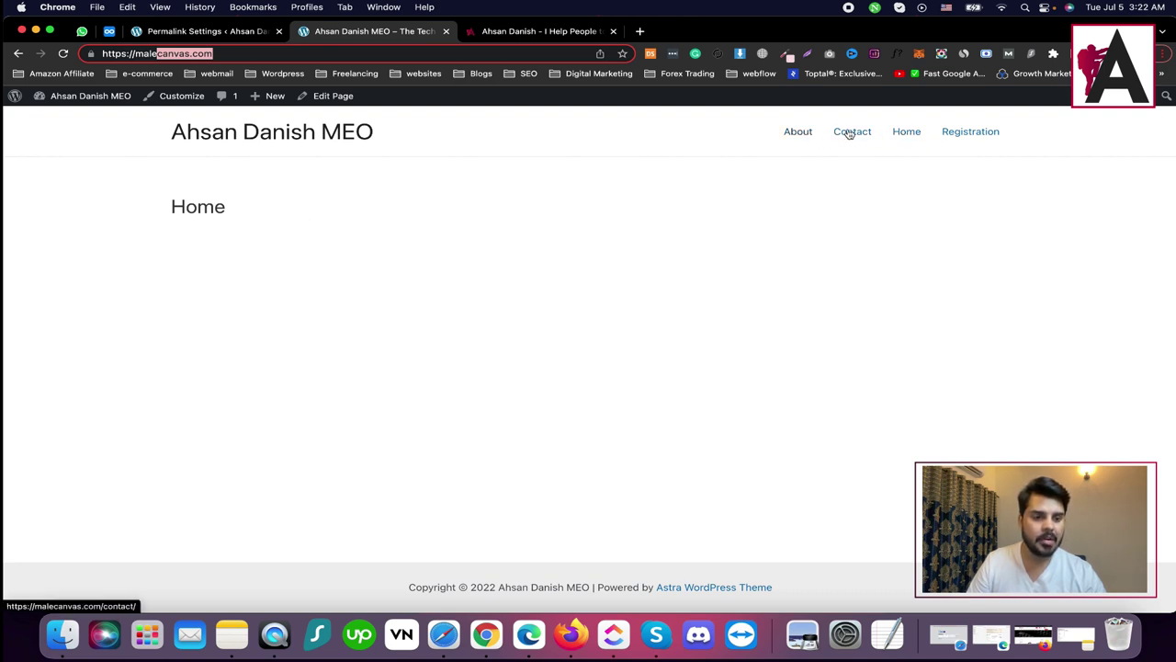
click(901, 134)
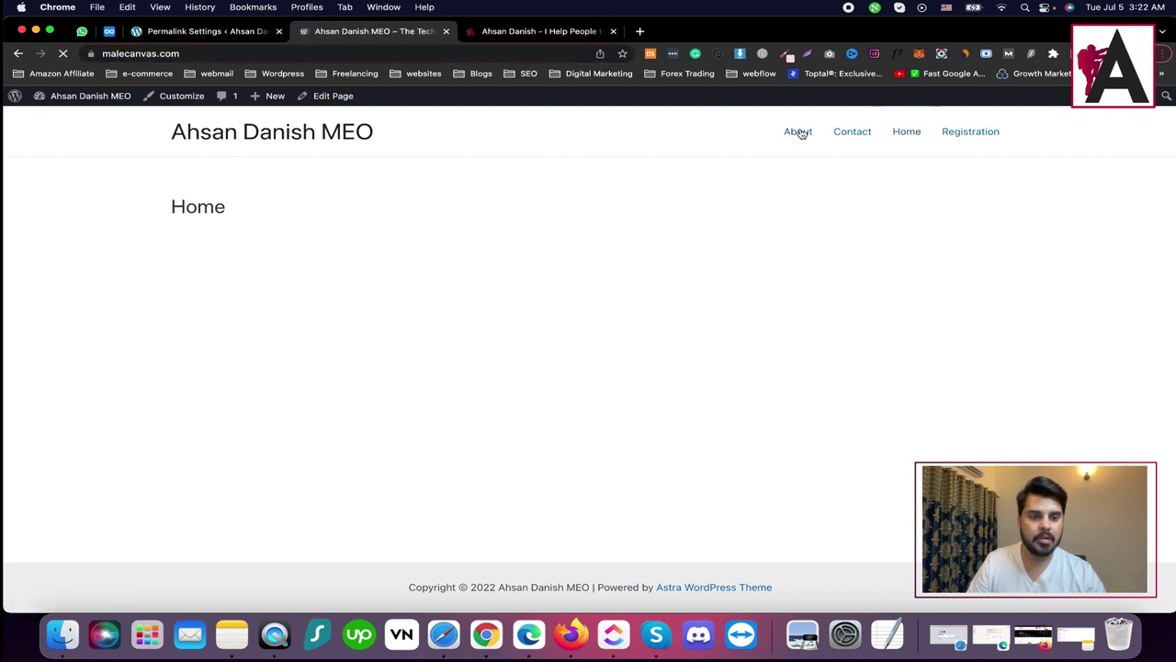
click(800, 132)
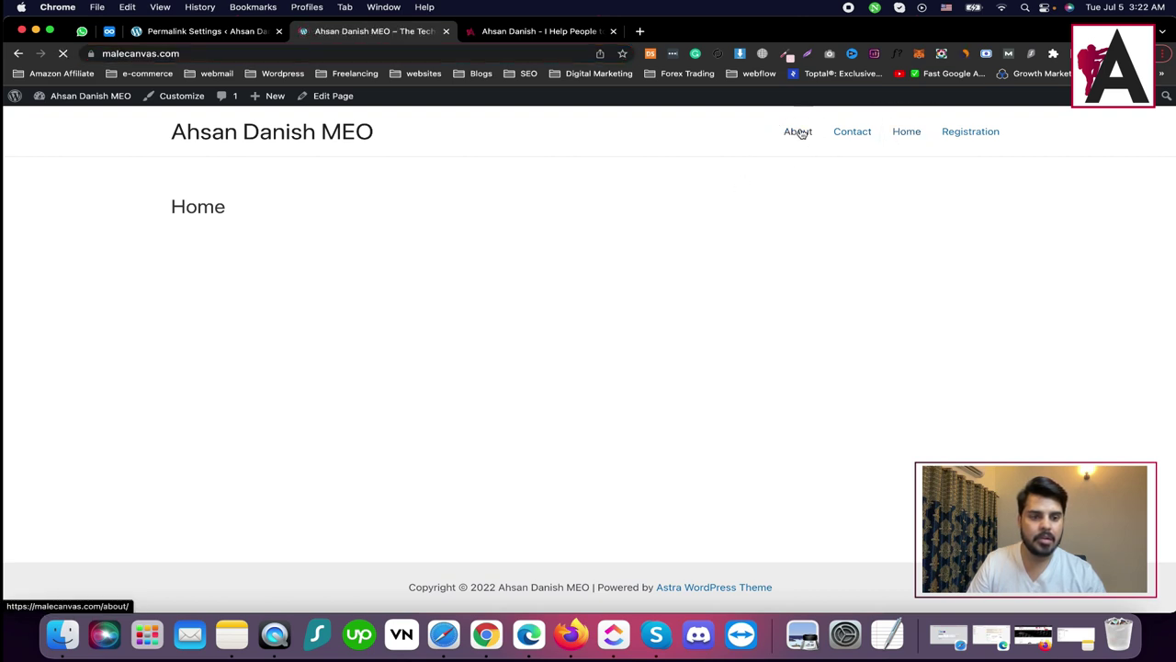
click(853, 132)
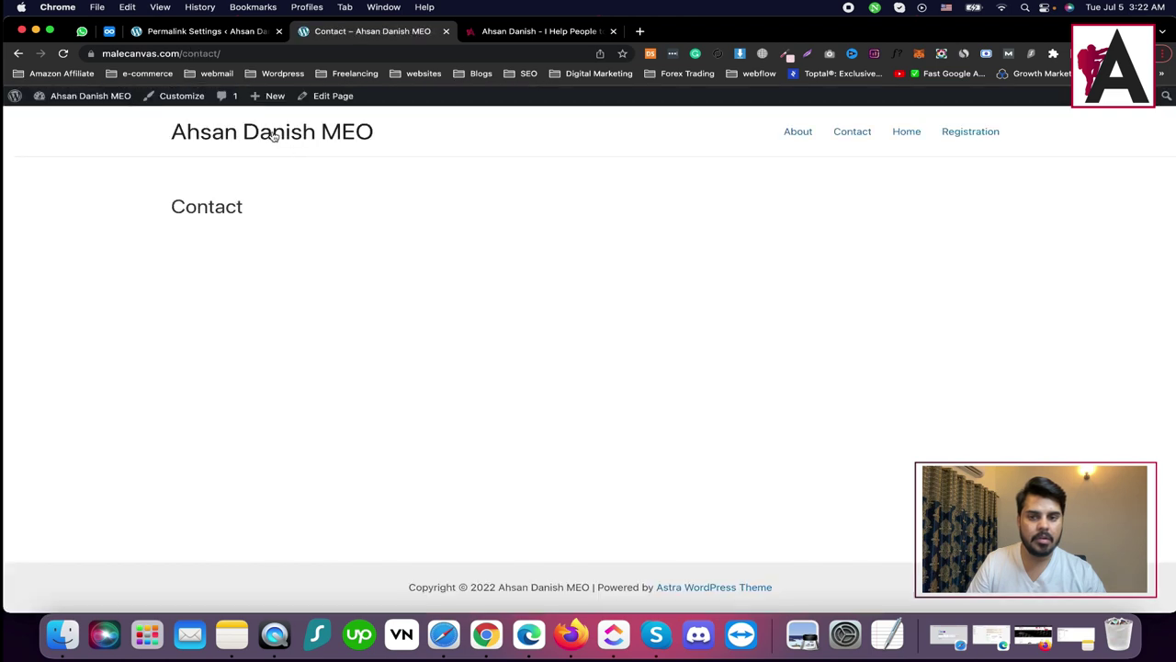
- Open the list of all posts from the dashboard and view the published post "this is testing post"
mouse_move(78, 97)
click(64, 124)
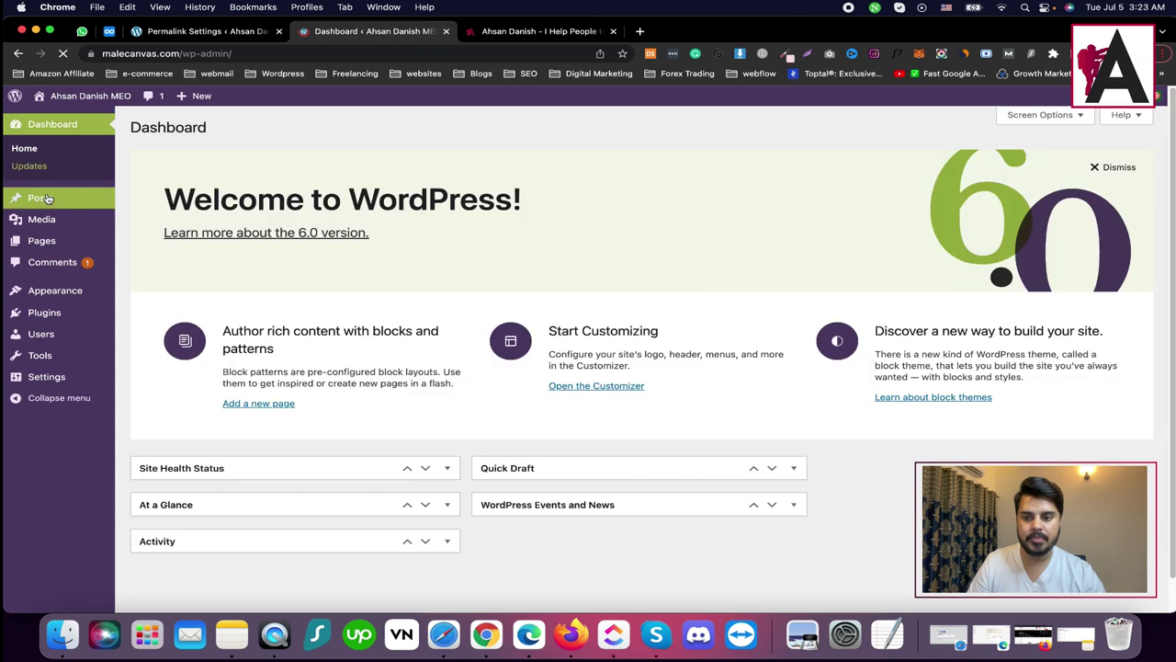
mouse_move(101, 199)
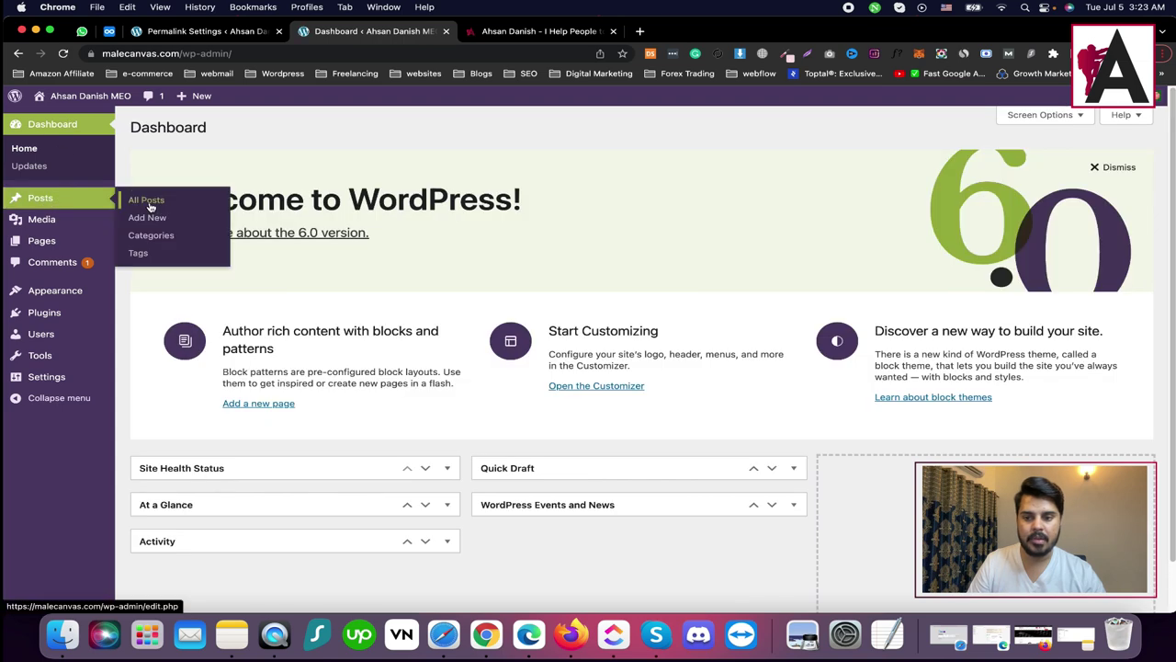
click(150, 204)
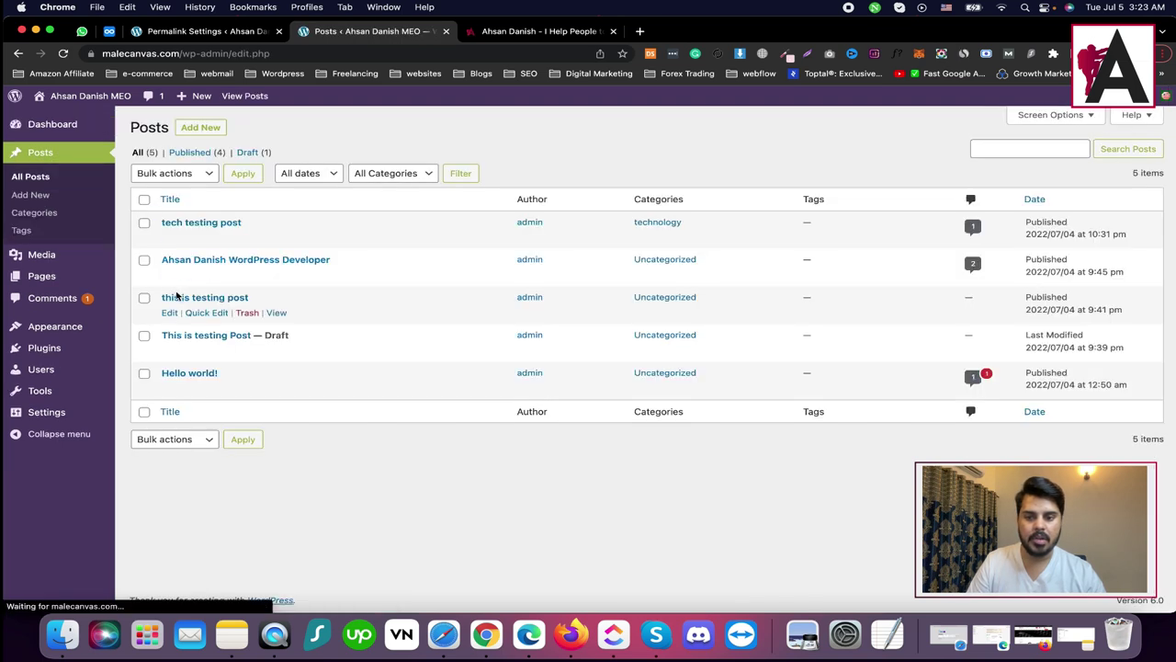
click(276, 312)
- Compare the testing post's web address with the permalink structure, examining its date and post-name parts
click(202, 31)
click(337, 34)
drag(333, 54, 88, 53)
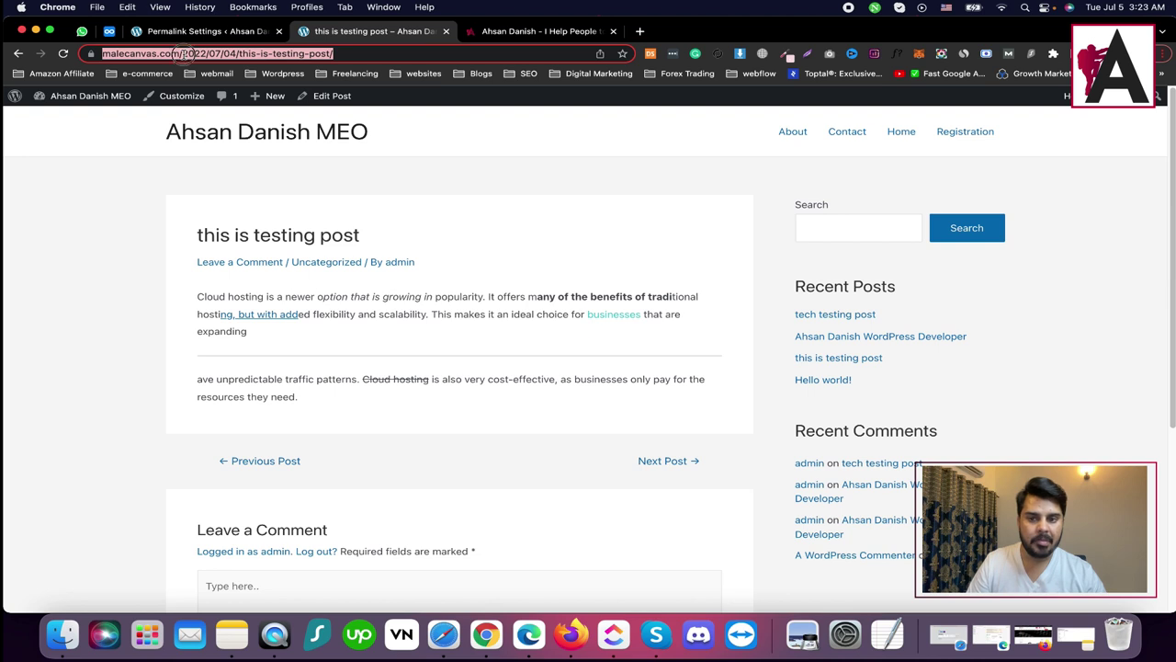
click(214, 54)
drag(274, 53, 366, 53)
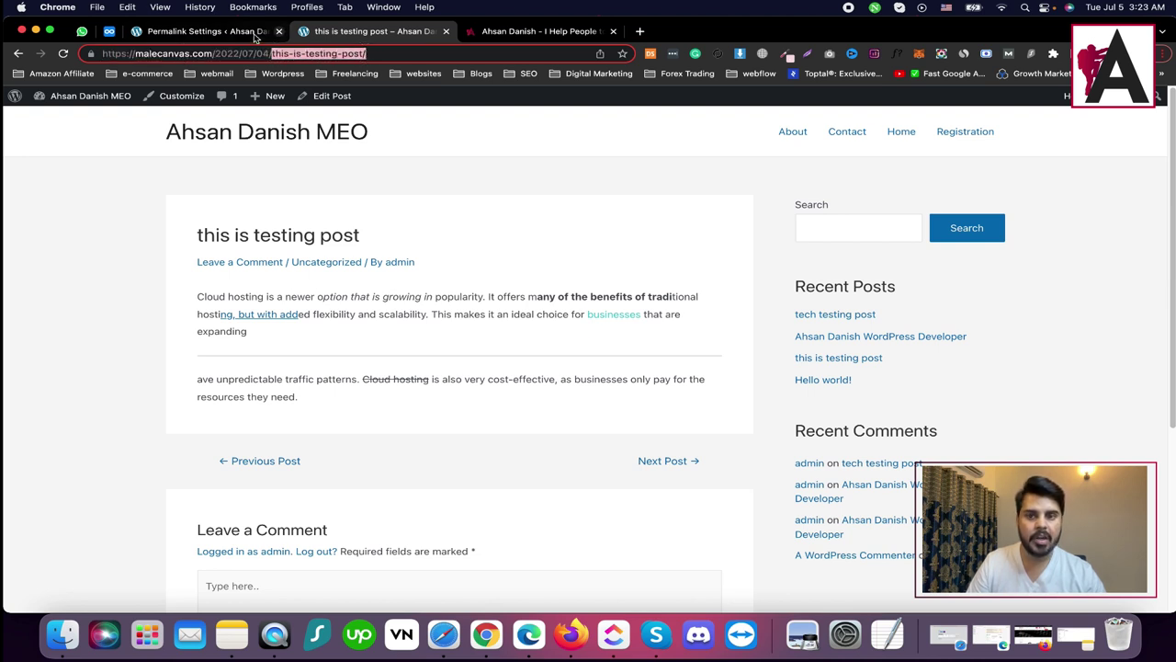
- Select the Post name permalink structure and review its sample URL
click(216, 31)
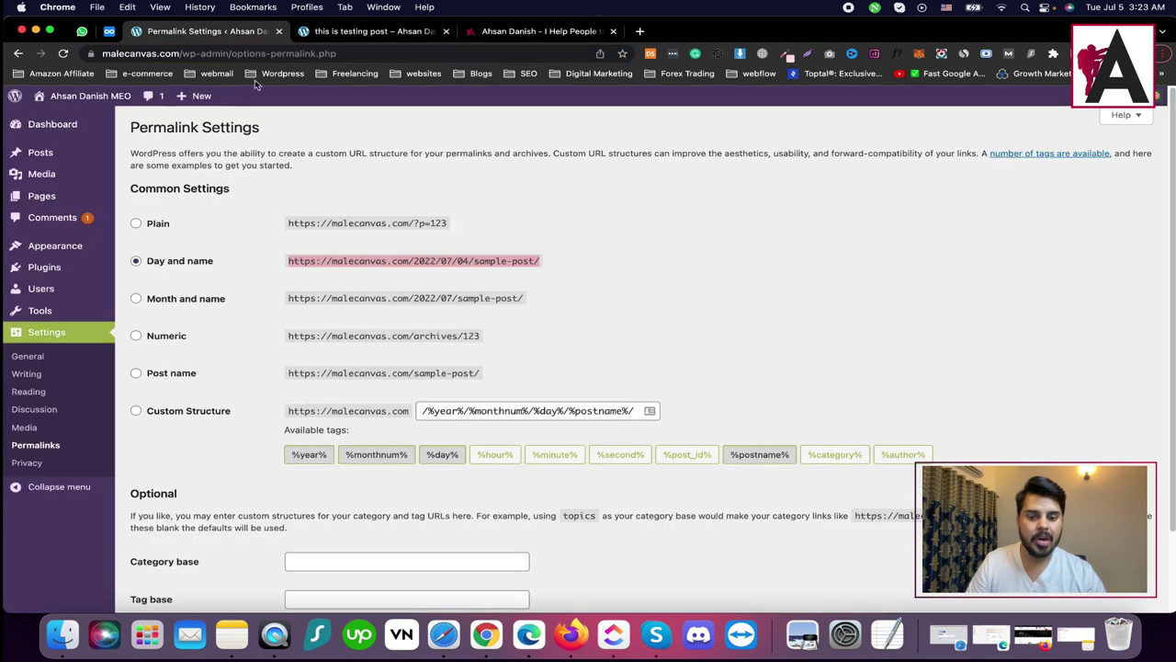
click(136, 374)
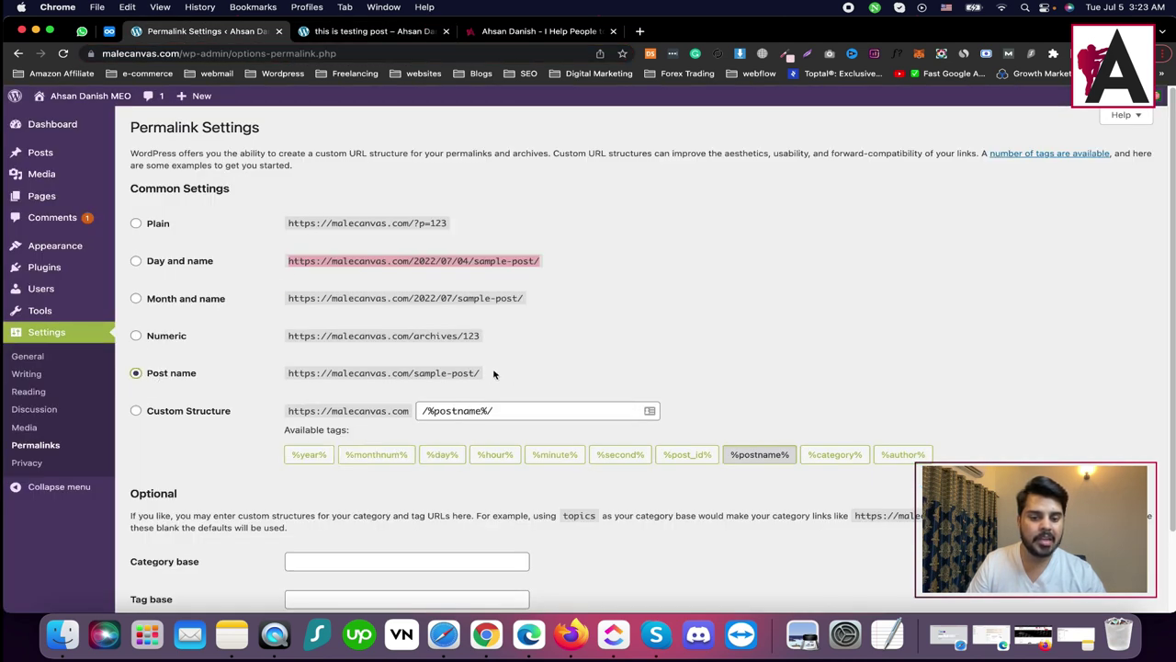
triple_click(291, 375)
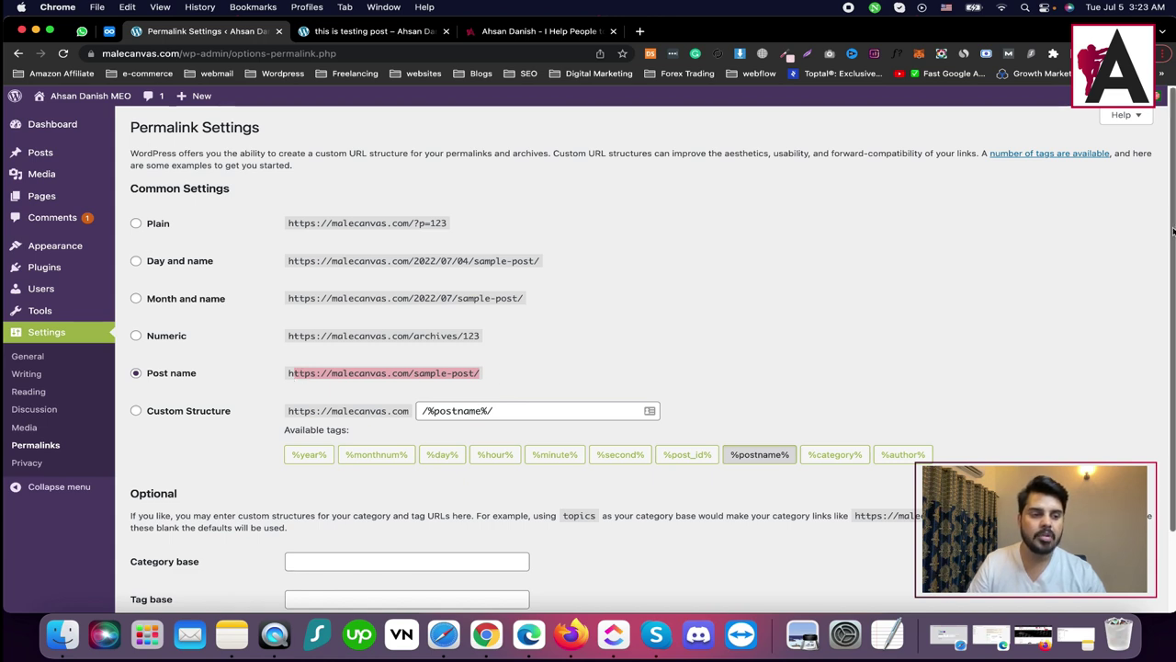
scroll(773, 372, down, 3)
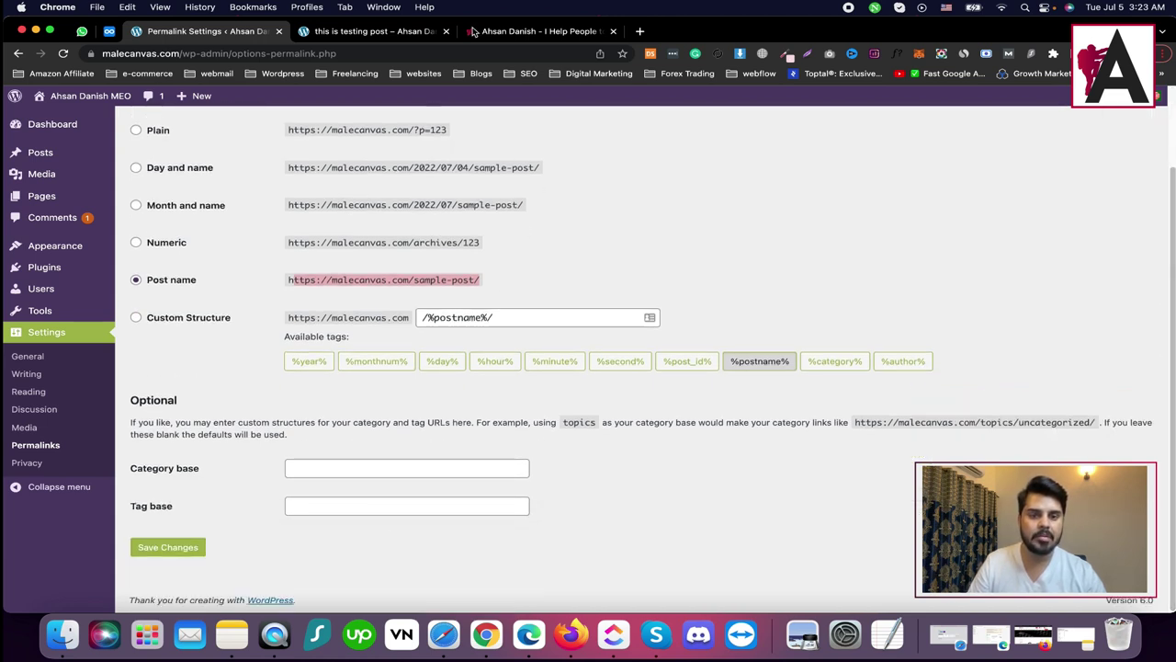
- Inspect the Service page's web address on the portfolio website, and save the Permalink settings
click(476, 31)
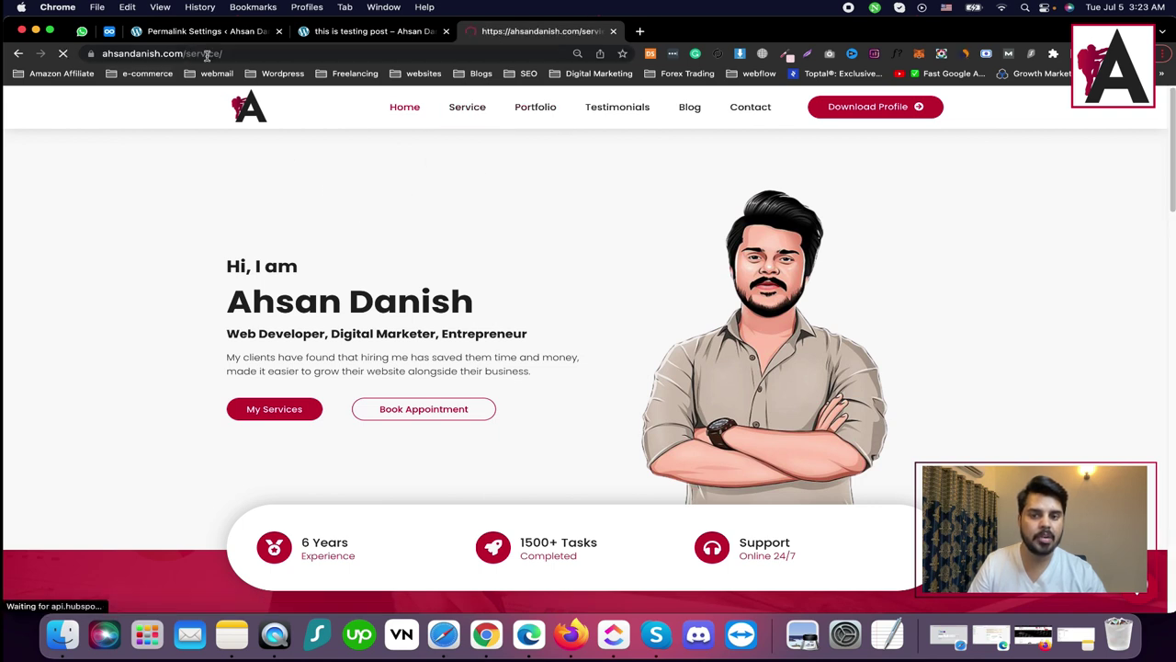
click(104, 53)
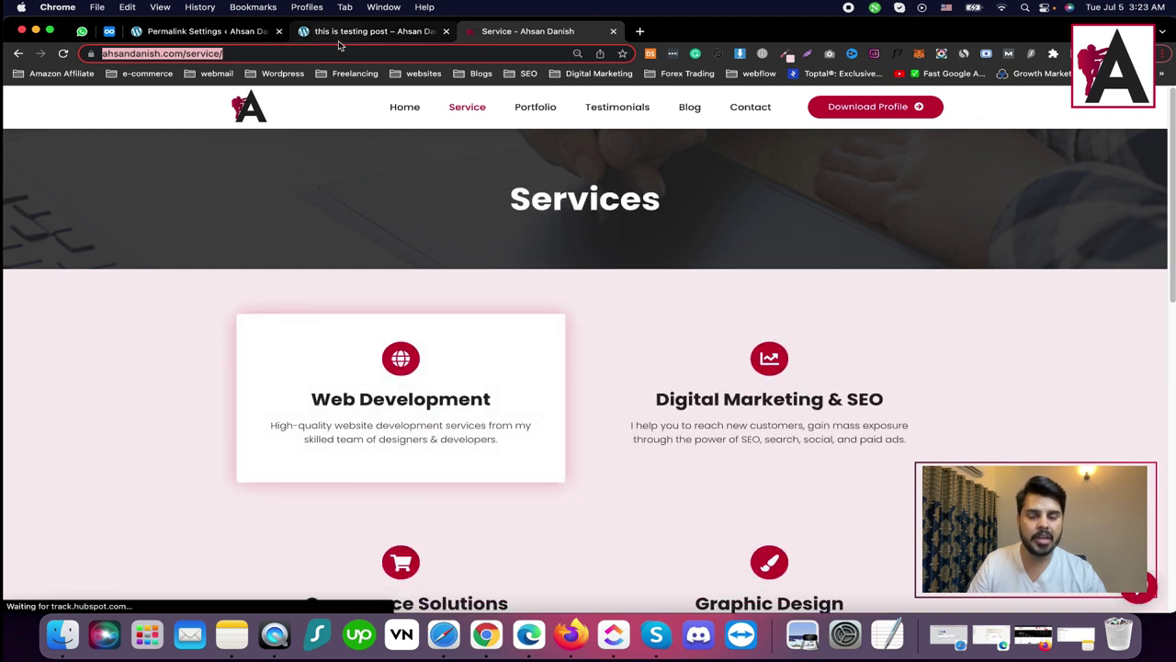
click(198, 31)
click(166, 548)
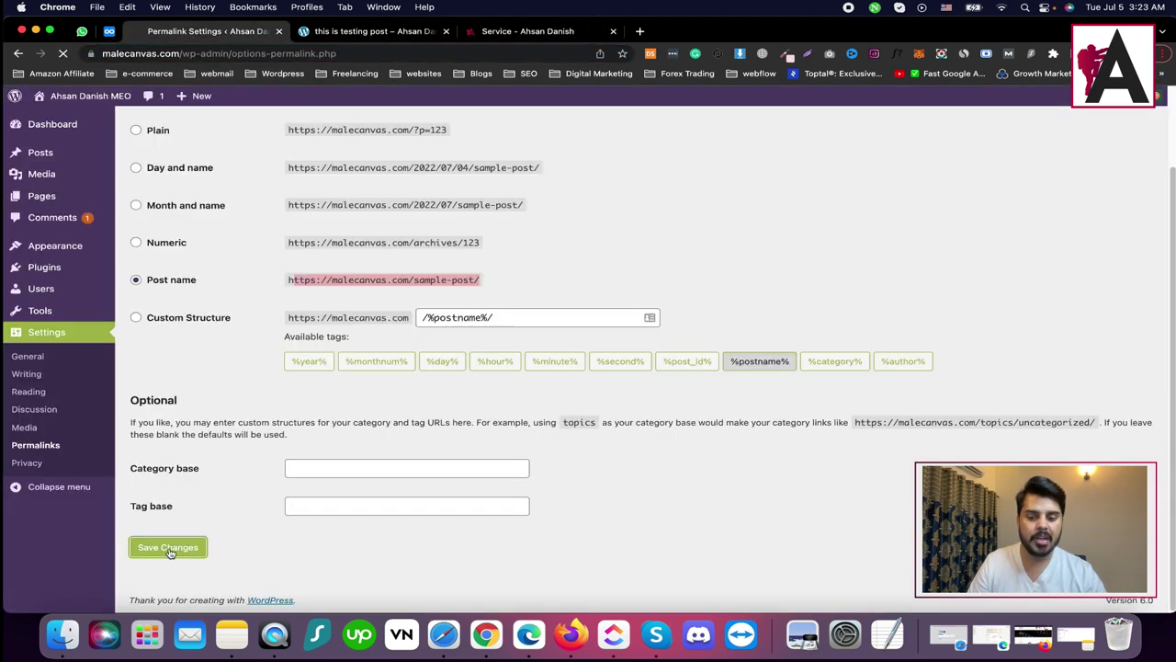
- Reload the testing post, remove 2022/07/04/ from its web address, and load the shortened address
click(347, 33)
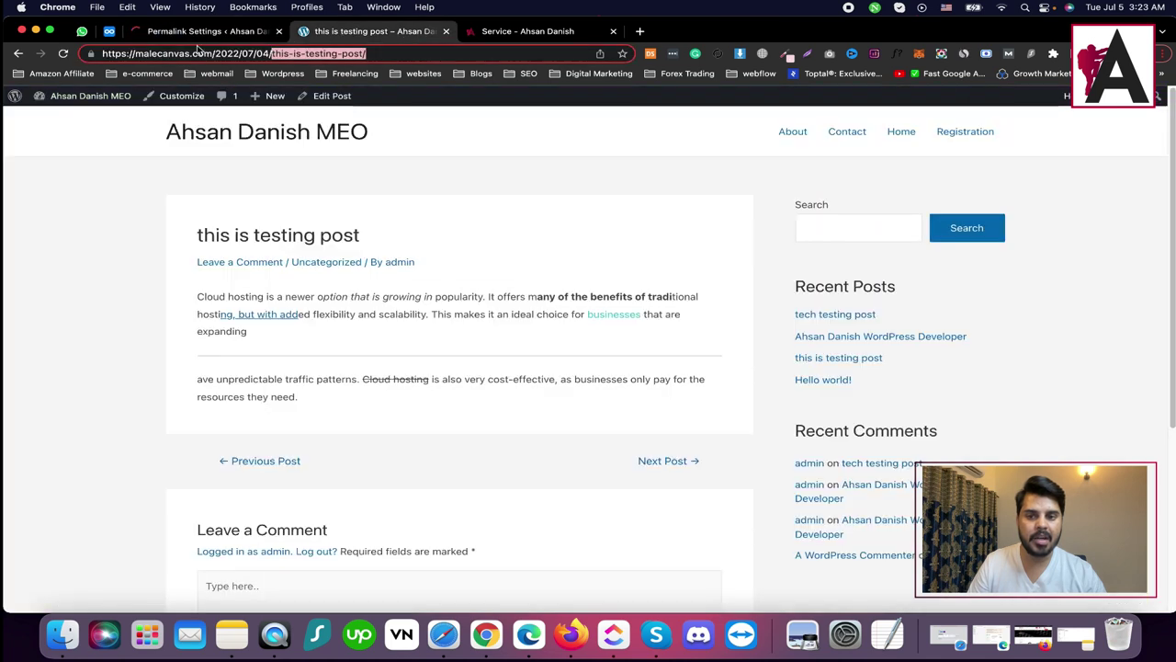
click(62, 53)
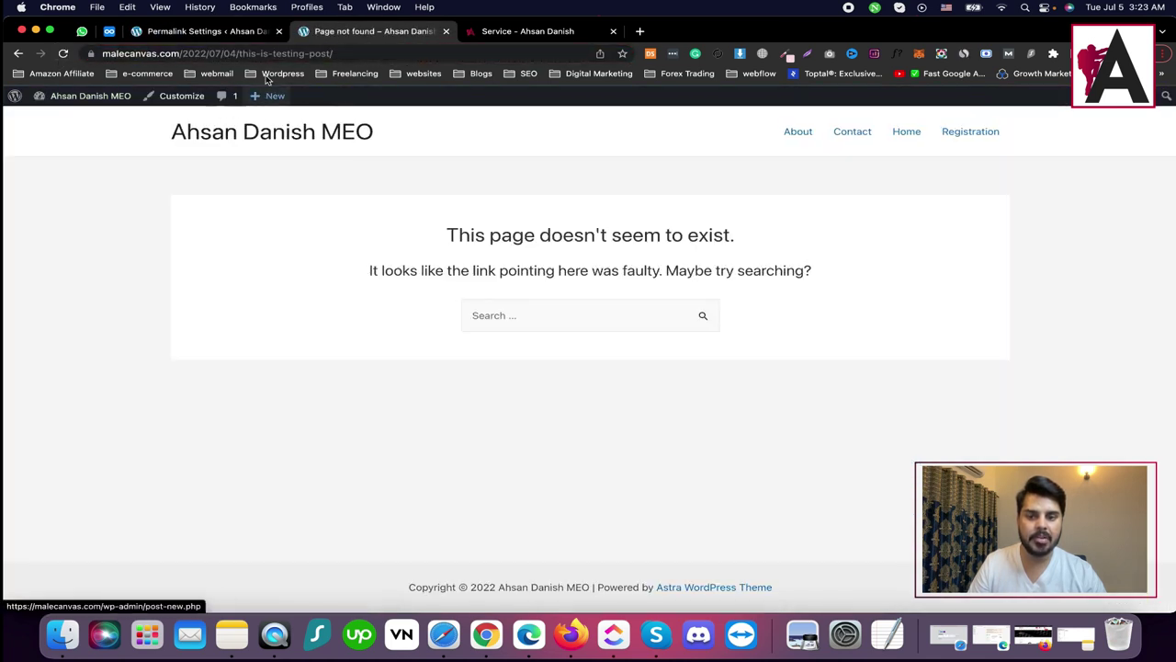
drag(239, 54, 186, 53)
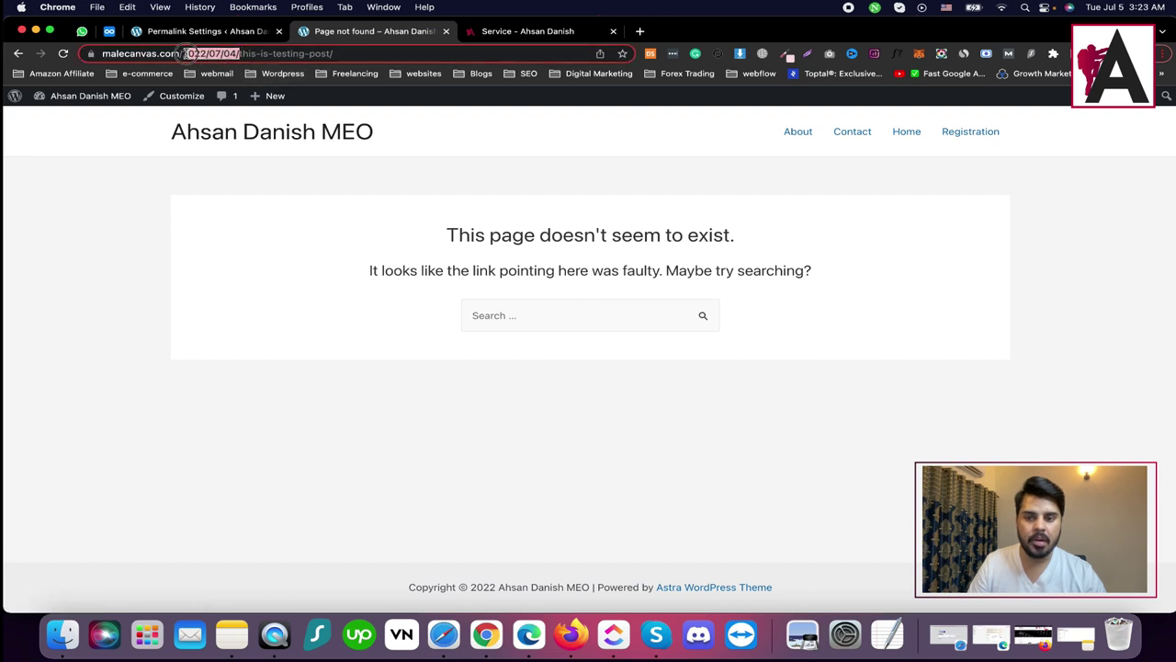
key(BackSpace)
key(Return)
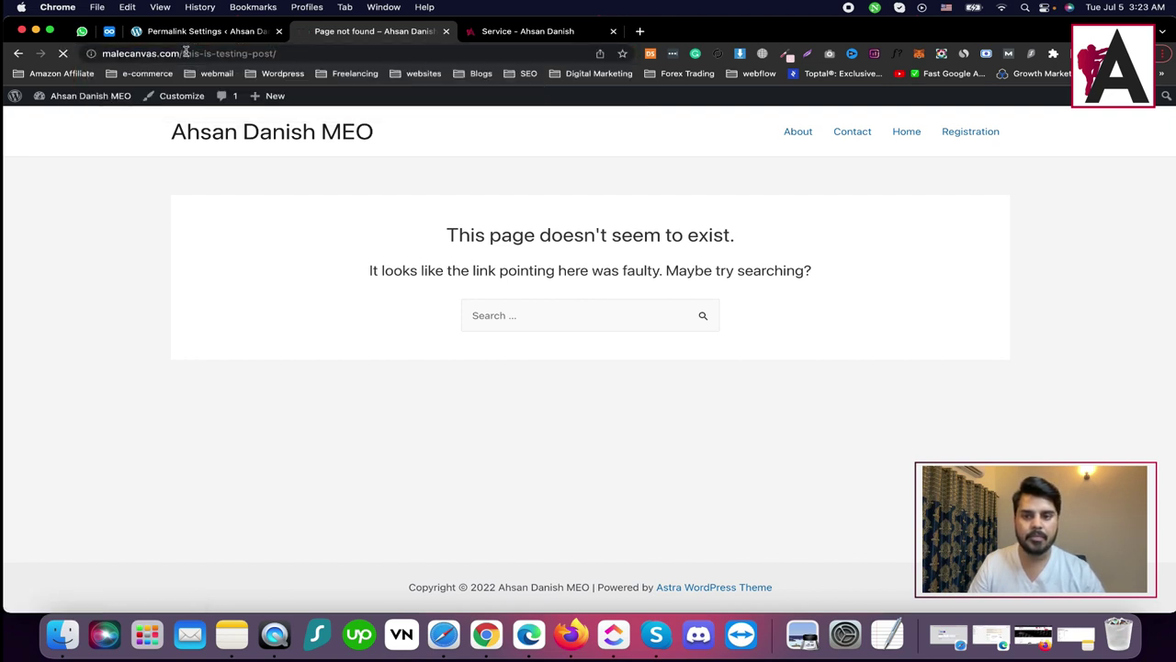